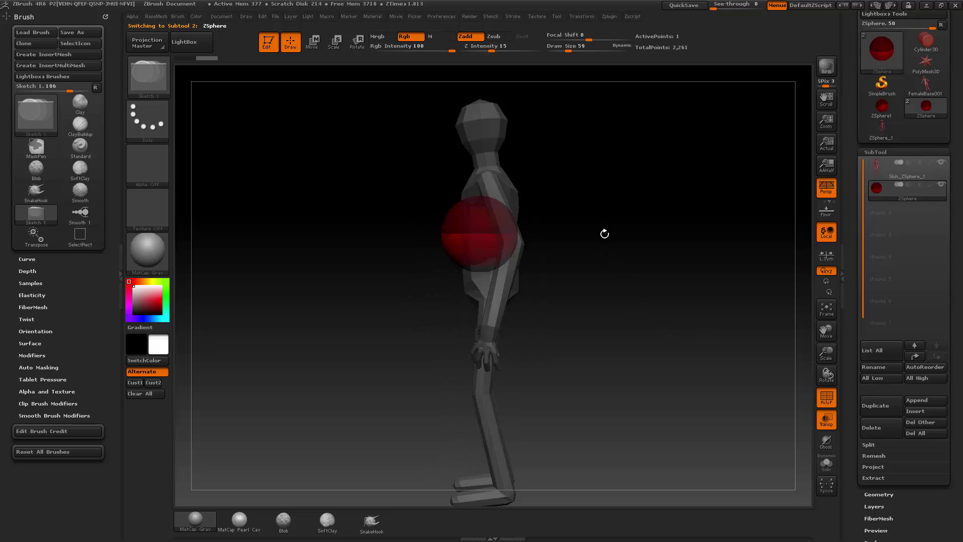
# Move the ZSphere up into the figure's upper chest and scale it down to fit inside the torso.
pyautogui.press('w')
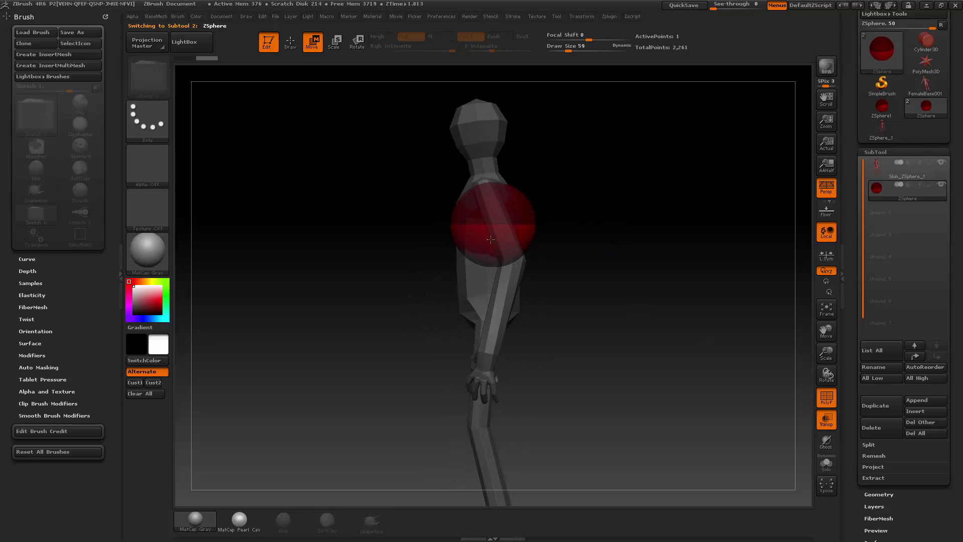
pyautogui.press('e')
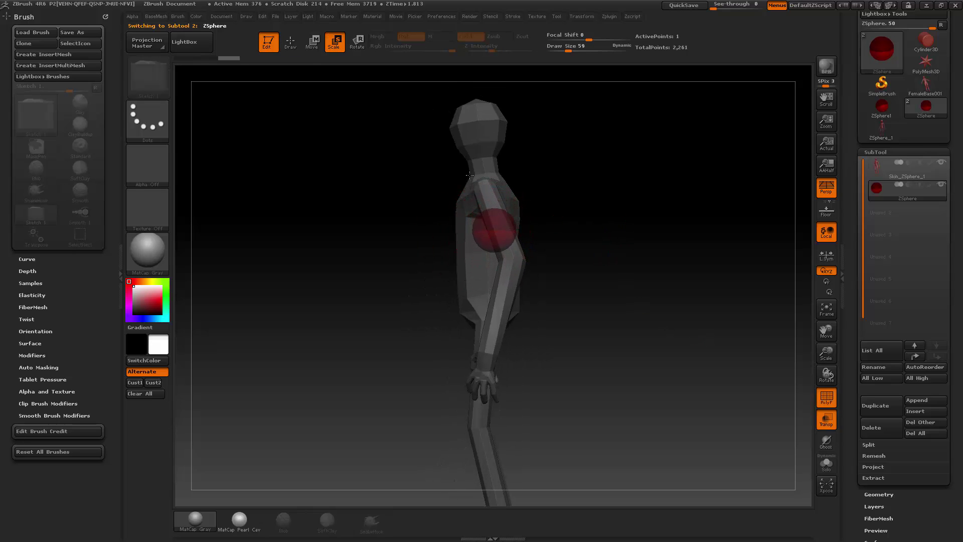
pyautogui.press('w')
pyautogui.moveTo(561, 196); pyautogui.dragTo(587, 201)
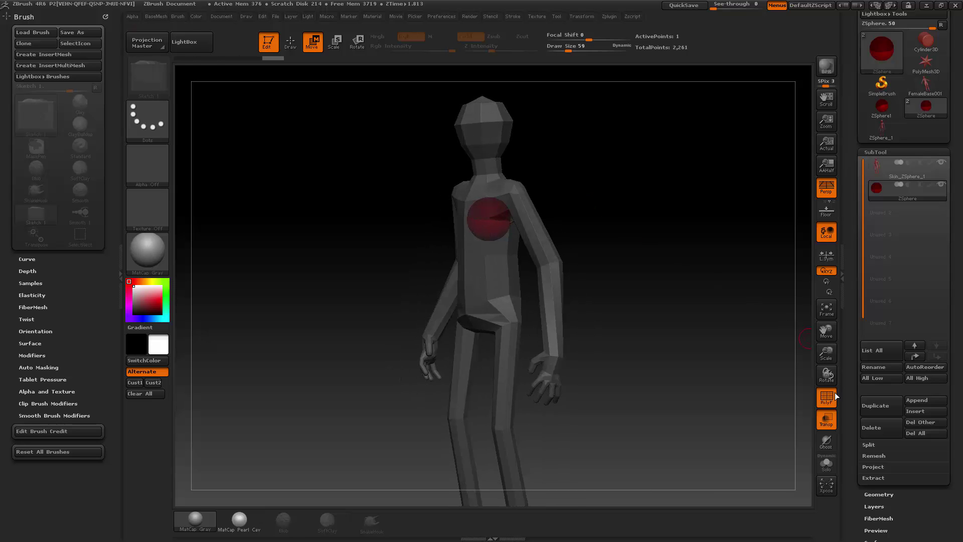
pyautogui.click(826, 419)
pyautogui.moveTo(650, 274)
pyautogui.mouseDown()
pyautogui.moveTo(662, 273)
pyautogui.moveTo(640, 274)
pyautogui.mouseUp()
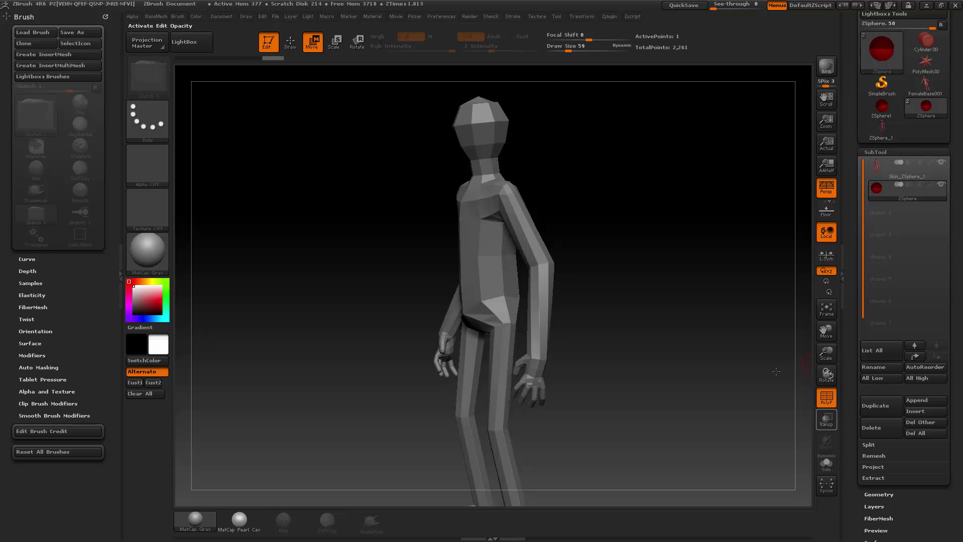
pyautogui.click(827, 419)
pyautogui.moveTo(618, 200)
pyautogui.mouseDown()
pyautogui.moveTo(582, 208)
pyautogui.moveTo(593, 196)
pyautogui.moveTo(610, 215)
pyautogui.moveTo(594, 206)
pyautogui.mouseUp()
# Draw a mirrored pair of child ZSpheres on the back of the chest ZSphere.
pyautogui.press('q')
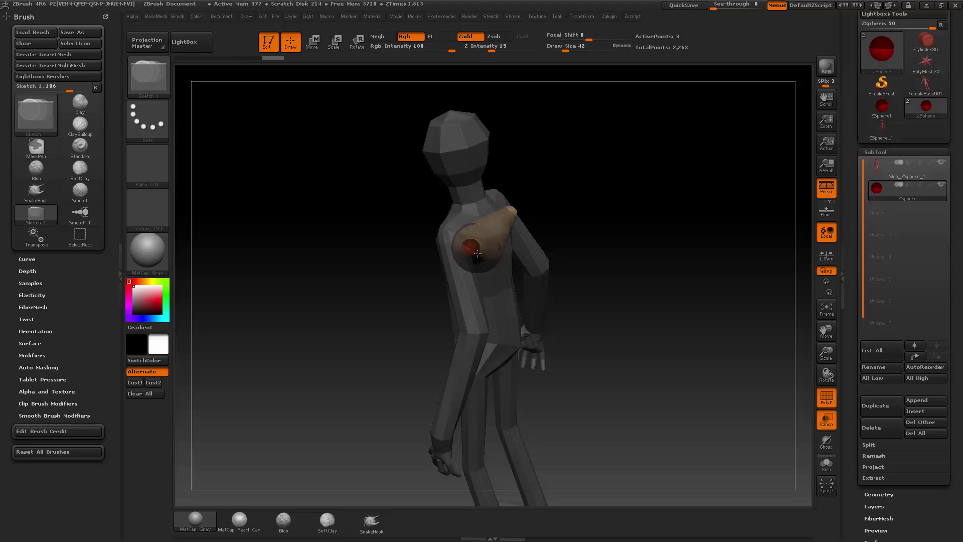
pyautogui.moveTo(497, 234); pyautogui.dragTo(488, 253)
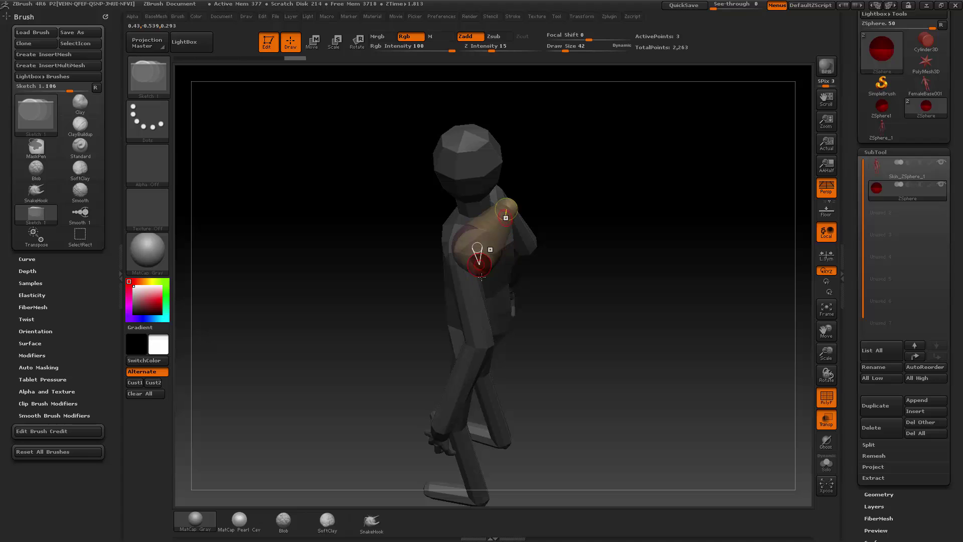
pyautogui.moveTo(629, 214)
pyautogui.mouseDown()
pyautogui.moveTo(584, 161)
pyautogui.moveTo(608, 178)
pyautogui.moveTo(632, 167)
pyautogui.moveTo(619, 187)
pyautogui.moveTo(565, 204)
pyautogui.moveTo(572, 181)
pyautogui.moveTo(620, 143)
pyautogui.moveTo(664, 167)
pyautogui.moveTo(672, 150)
pyautogui.moveTo(446, 235)
pyautogui.mouseUp()
# Move the mirrored child ZSpheres so they protrude from the shoulder blades, and turn off transparency.
pyautogui.press('w')
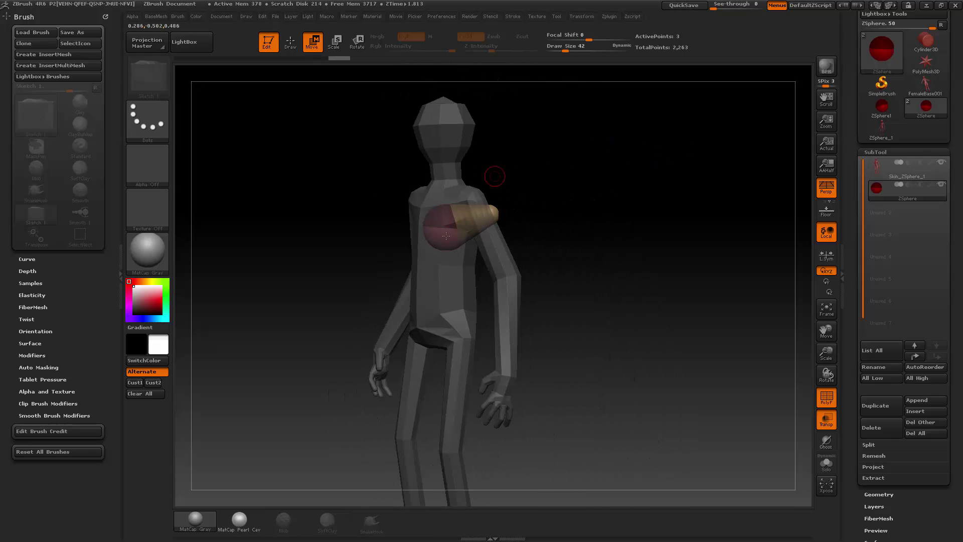
pyautogui.moveTo(495, 176); pyautogui.dragTo(522, 193)
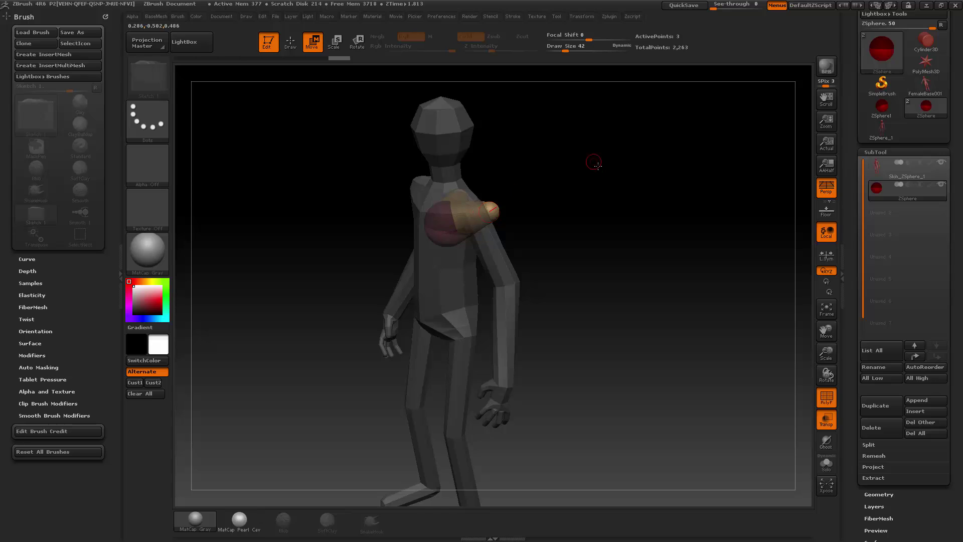
pyautogui.moveTo(594, 162); pyautogui.dragTo(424, 251)
pyautogui.moveTo(582, 172)
pyautogui.mouseDown()
pyautogui.moveTo(570, 227)
pyautogui.moveTo(416, 231)
pyautogui.moveTo(505, 217)
pyautogui.moveTo(576, 155)
pyautogui.moveTo(576, 168)
pyautogui.moveTo(788, 368)
pyautogui.mouseUp()
pyautogui.click(827, 427)
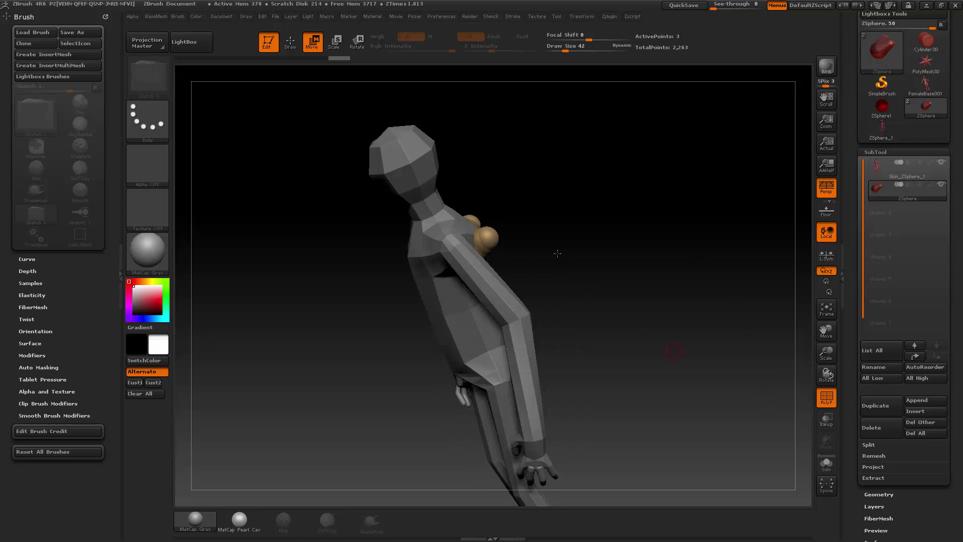
pyautogui.moveTo(672, 351); pyautogui.dragTo(483, 237)
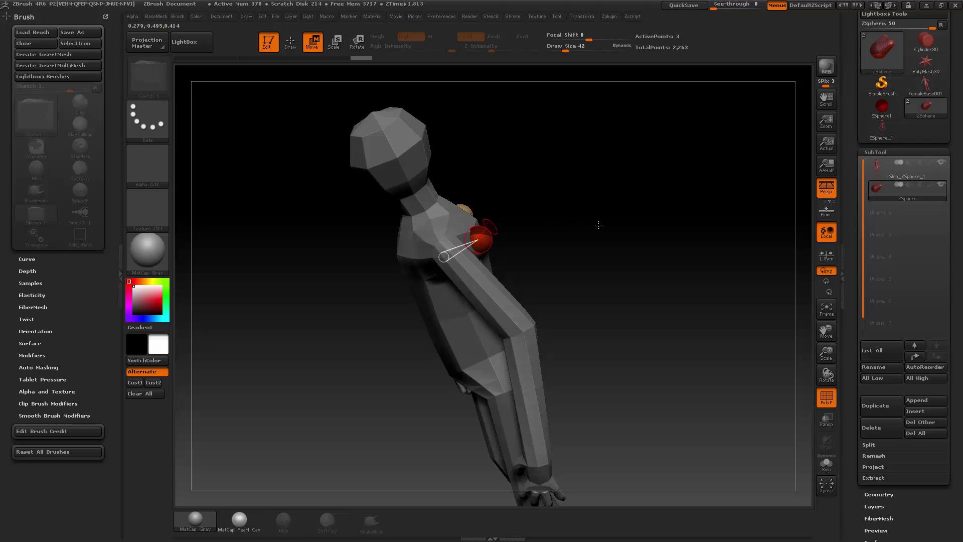
pyautogui.moveTo(597, 224)
pyautogui.mouseDown()
pyautogui.moveTo(559, 211)
pyautogui.moveTo(603, 172)
pyautogui.moveTo(619, 185)
pyautogui.moveTo(524, 233)
pyautogui.moveTo(595, 202)
pyautogui.moveTo(622, 214)
pyautogui.mouseUp()
# Hide the PolyFrame, add a ZSphere on each shoulder-blade sphere, and pull the pair outward and upward into the first wing segments.
pyautogui.press('q')
pyautogui.click(828, 401)
pyautogui.moveTo(558, 208); pyautogui.dragTo(558, 225)
pyautogui.press('w')
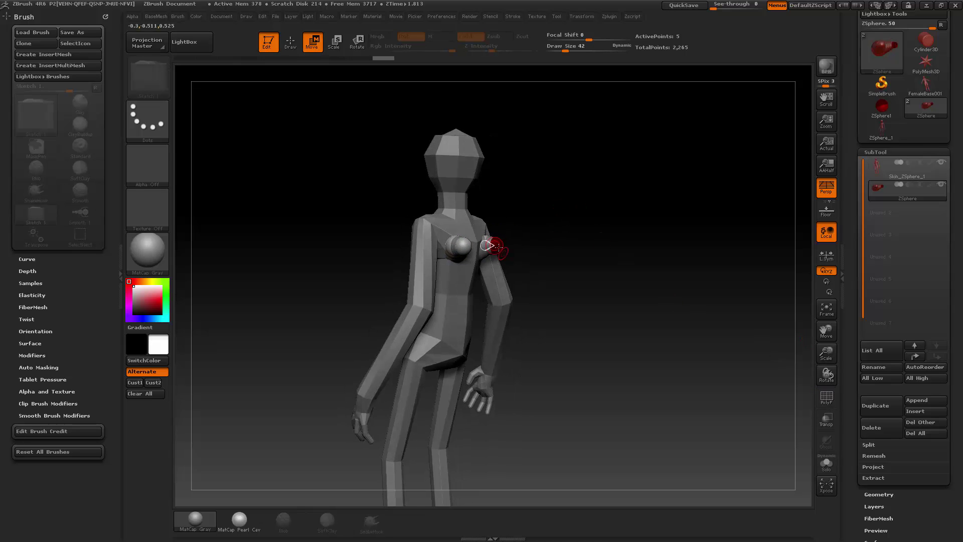
pyautogui.moveTo(493, 245); pyautogui.dragTo(677, 183)
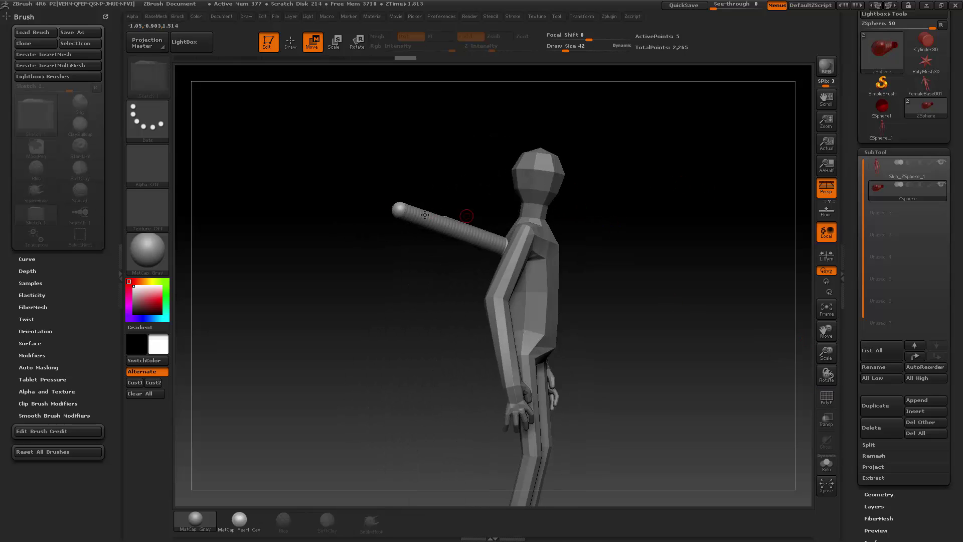
pyautogui.moveTo(365, 198); pyautogui.dragTo(395, 193)
# Add a ZSphere at each wing tip and pull the pair outward and downward into the second wing segments.
pyautogui.press('q')
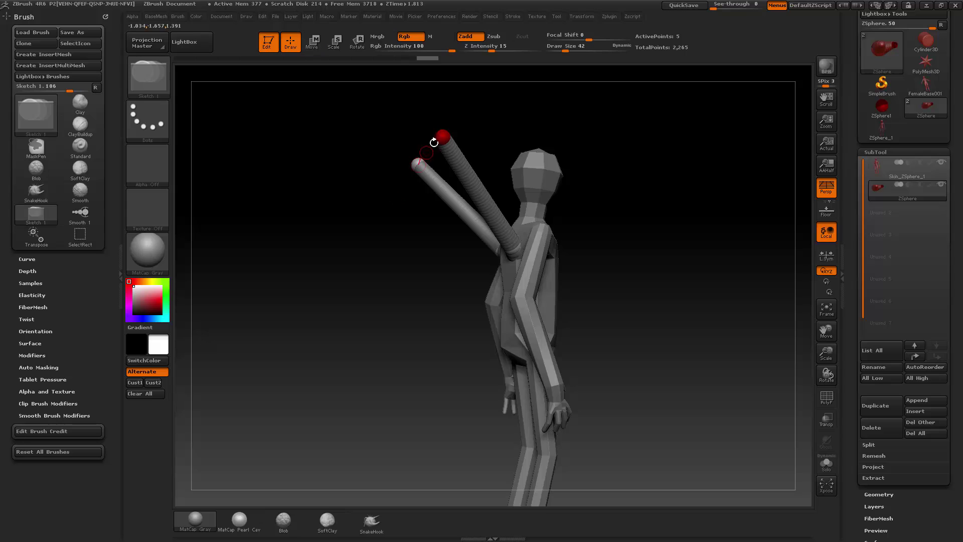
pyautogui.moveTo(472, 129); pyautogui.dragTo(418, 150)
pyautogui.press('w')
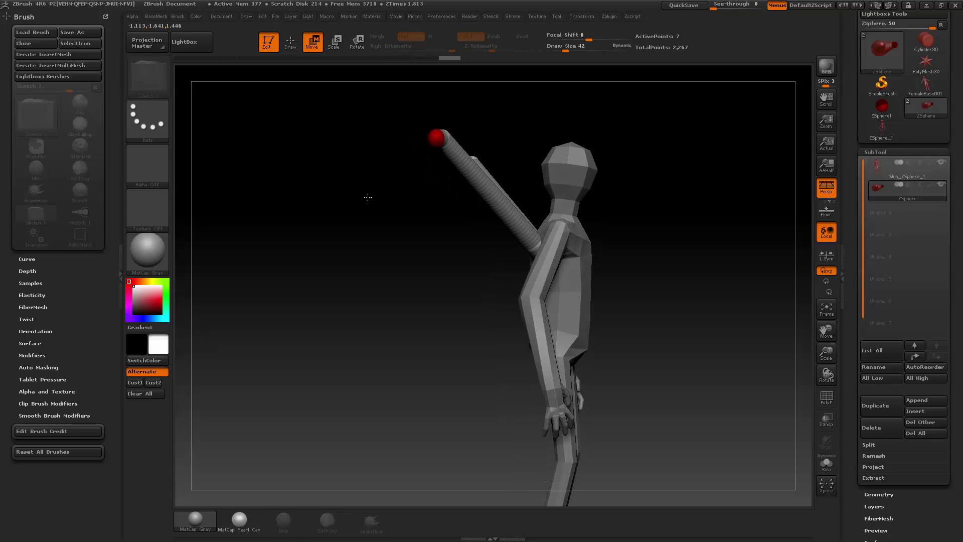
pyautogui.moveTo(368, 197); pyautogui.dragTo(288, 222)
pyautogui.moveTo(655, 162)
pyautogui.mouseDown()
pyautogui.moveTo(723, 172)
pyautogui.moveTo(661, 151)
pyautogui.moveTo(744, 159)
pyautogui.moveTo(639, 144)
pyautogui.moveTo(652, 156)
pyautogui.mouseUp()
pyautogui.moveTo(643, 305); pyautogui.dragTo(642, 294)
# Change the draw size to 35 and reposition the bend between the two wing segments.
pyautogui.press('s')
pyautogui.moveTo(637, 294); pyautogui.dragTo(645, 305)
pyautogui.press('s')
pyautogui.moveTo(639, 308)
pyautogui.keyDown('alt'); pyautogui.mouseDown()
pyautogui.moveTo(627, 306)
pyautogui.moveTo(665, 291)
pyautogui.moveTo(724, 298)
pyautogui.moveTo(679, 299)
pyautogui.moveTo(709, 301)
pyautogui.moveTo(703, 316)
pyautogui.moveTo(642, 273)
pyautogui.mouseUp(); pyautogui.keyUp('alt')
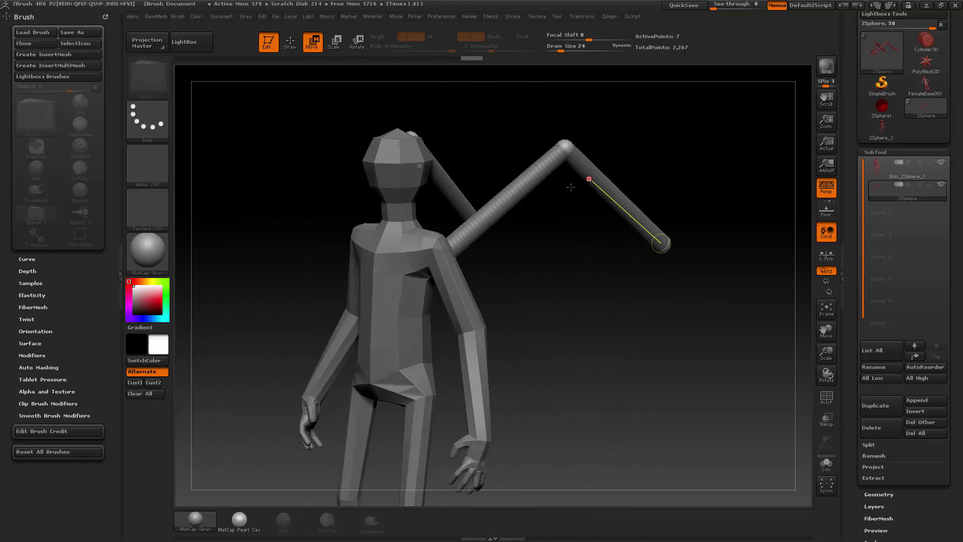
pyautogui.moveTo(572, 150); pyautogui.dragTo(521, 198)
# Insert a joint midway along the inner wing segment and move it upward to bend the wing.
pyautogui.press('q')
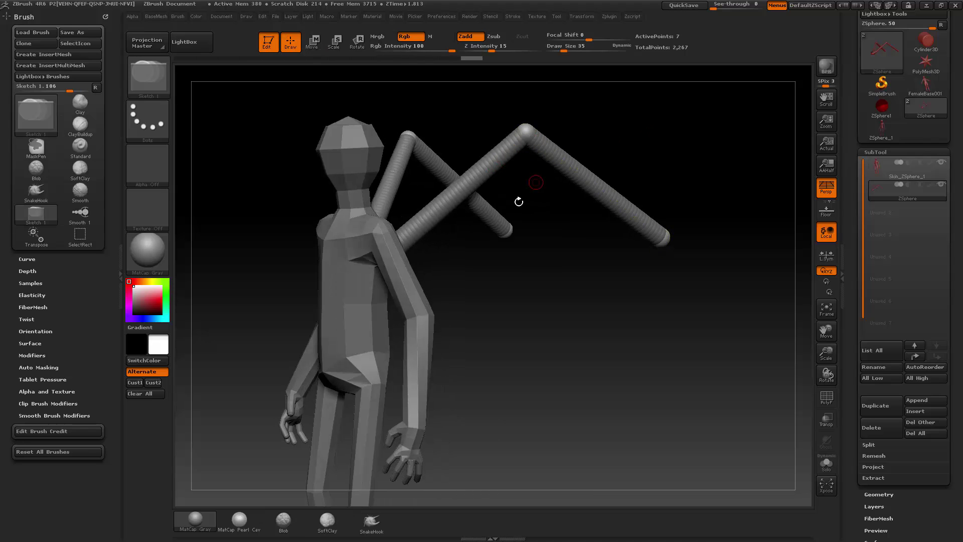
pyautogui.click(459, 191)
pyautogui.moveTo(685, 151); pyautogui.dragTo(622, 126)
pyautogui.click(469, 219)
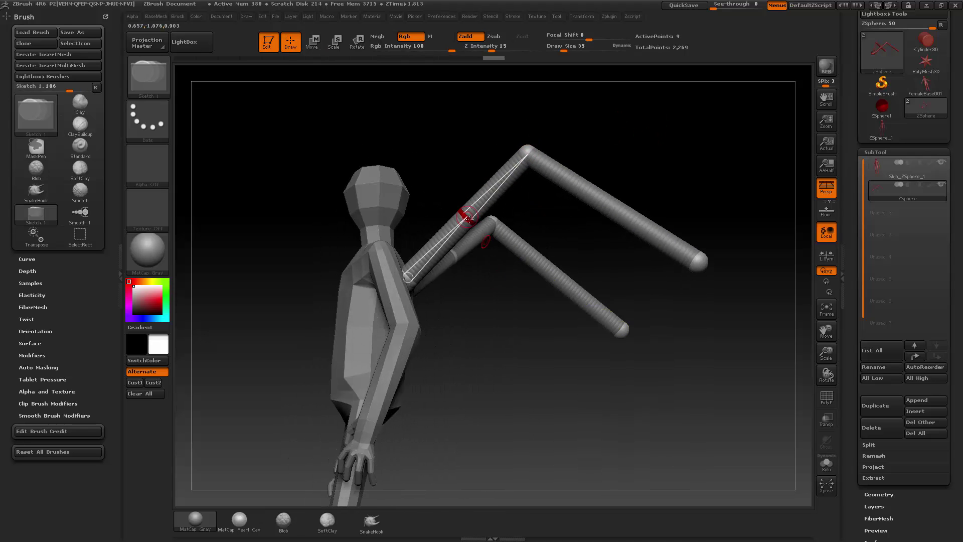
pyautogui.moveTo(461, 207); pyautogui.dragTo(450, 193)
pyautogui.hotkey('ctrl', 'z')
pyautogui.press('w')
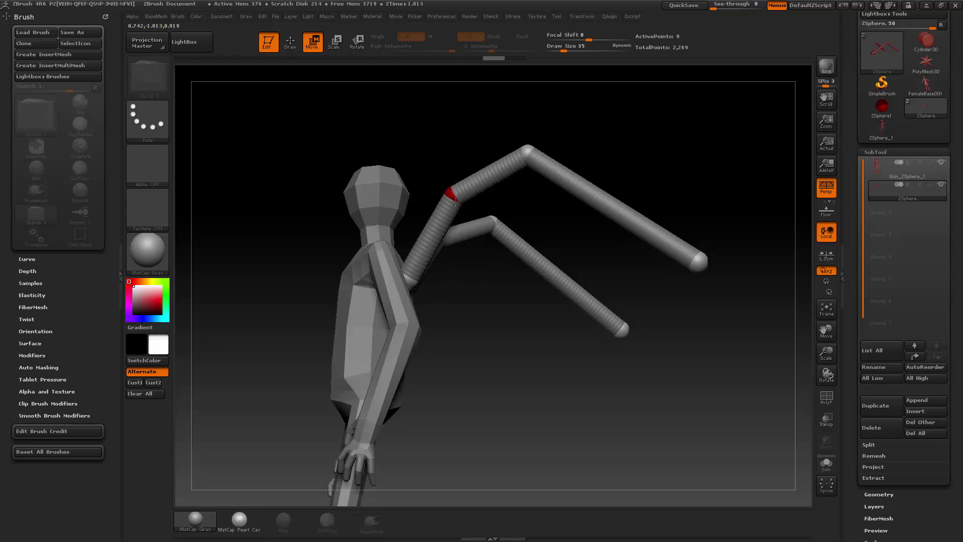
# Add a ZSphere at the new wing joint and pull it outward and down as a side branch.
pyautogui.moveTo(514, 138)
pyautogui.mouseDown()
pyautogui.moveTo(542, 137)
pyautogui.moveTo(540, 157)
pyautogui.moveTo(604, 133)
pyautogui.moveTo(586, 100)
pyautogui.moveTo(460, 231)
pyautogui.moveTo(435, 198)
pyautogui.mouseUp()
pyautogui.press('q')
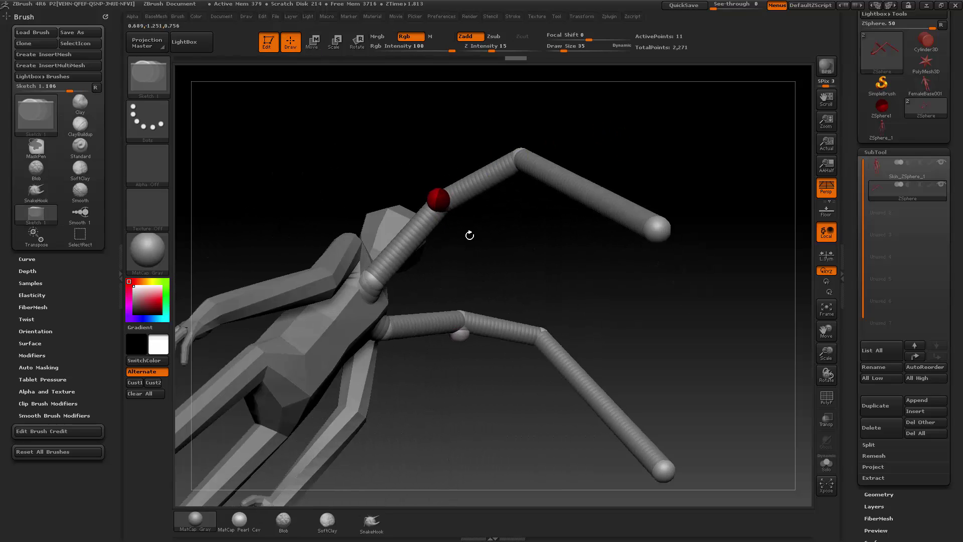
pyautogui.press('w')
pyautogui.moveTo(469, 235)
pyautogui.mouseDown()
pyautogui.moveTo(451, 213)
pyautogui.moveTo(494, 276)
pyautogui.moveTo(497, 250)
pyautogui.moveTo(606, 284)
pyautogui.moveTo(567, 309)
pyautogui.moveTo(436, 333)
pyautogui.moveTo(484, 245)
pyautogui.moveTo(430, 260)
pyautogui.mouseUp()
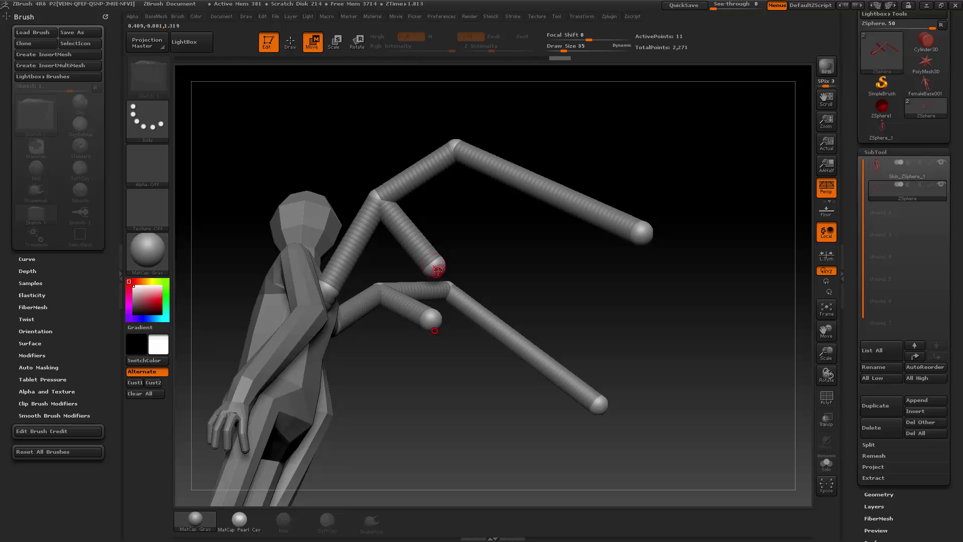
# Delete the side branch and the middle joint from the inner wing segment.
pyautogui.click(300, 50)
pyautogui.keyDown('alt'); pyautogui.click(439, 267); pyautogui.keyUp('alt')
pyautogui.moveTo(514, 273)
pyautogui.mouseDown()
pyautogui.moveTo(546, 273)
pyautogui.moveTo(534, 281)
pyautogui.moveTo(525, 273)
pyautogui.mouseUp()
pyautogui.keyDown('alt'); pyautogui.click(404, 211); pyautogui.keyUp('alt')
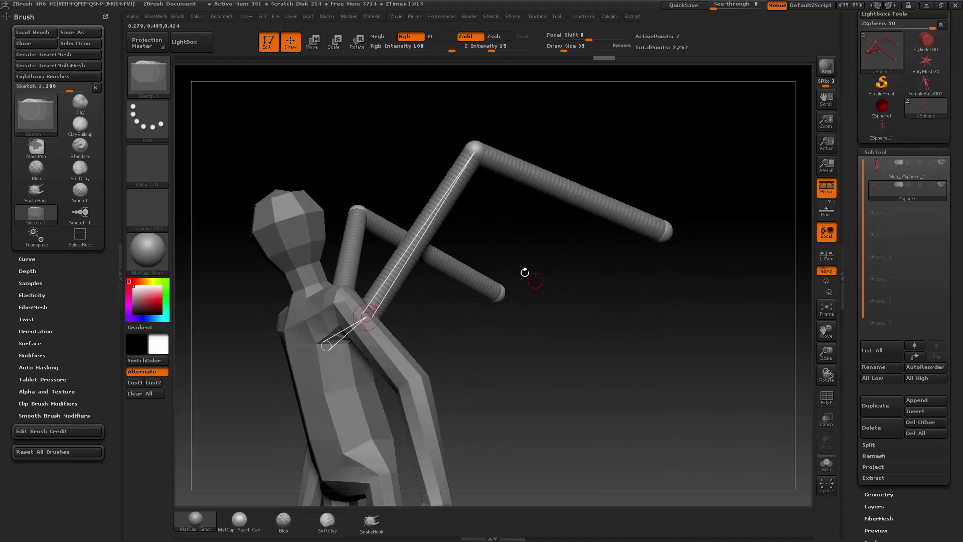
# Insert two joints along the inner wing segment and move them upward to form a smooth arch.
pyautogui.click(399, 271)
pyautogui.click(436, 209)
pyautogui.moveTo(491, 221); pyautogui.dragTo(424, 195)
pyautogui.click(312, 42)
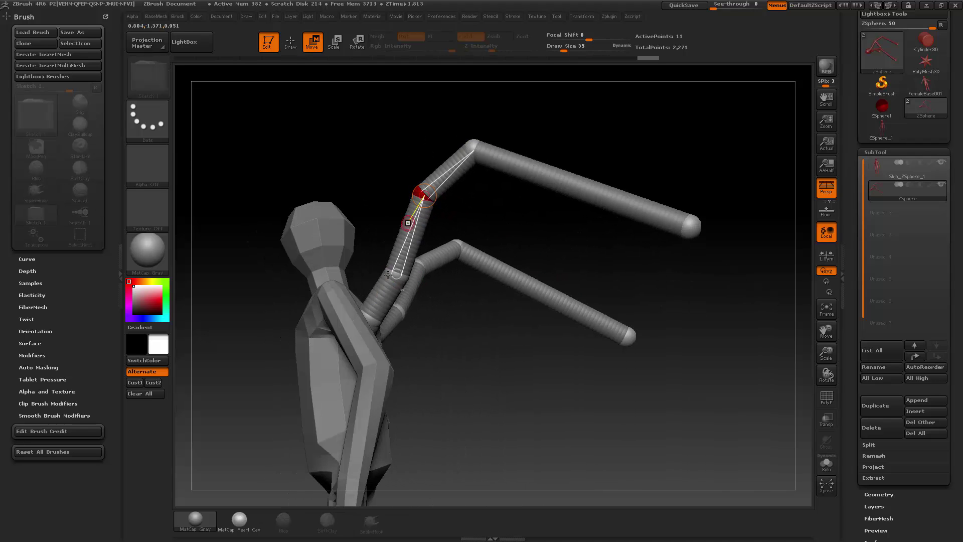
pyautogui.moveTo(395, 273); pyautogui.dragTo(376, 251)
pyautogui.moveTo(423, 196); pyautogui.dragTo(413, 179)
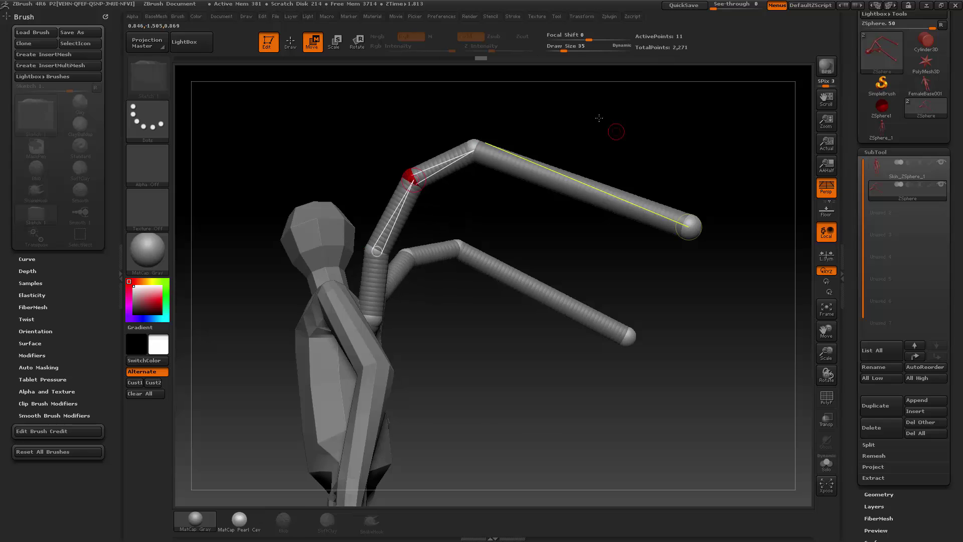
# Insert two joints along the outer wing segment and move them up so the wing curves toward its tip.
pyautogui.moveTo(599, 117); pyautogui.dragTo(633, 131)
pyautogui.press('q')
pyautogui.click(513, 180)
pyautogui.click(588, 205)
pyautogui.press('w')
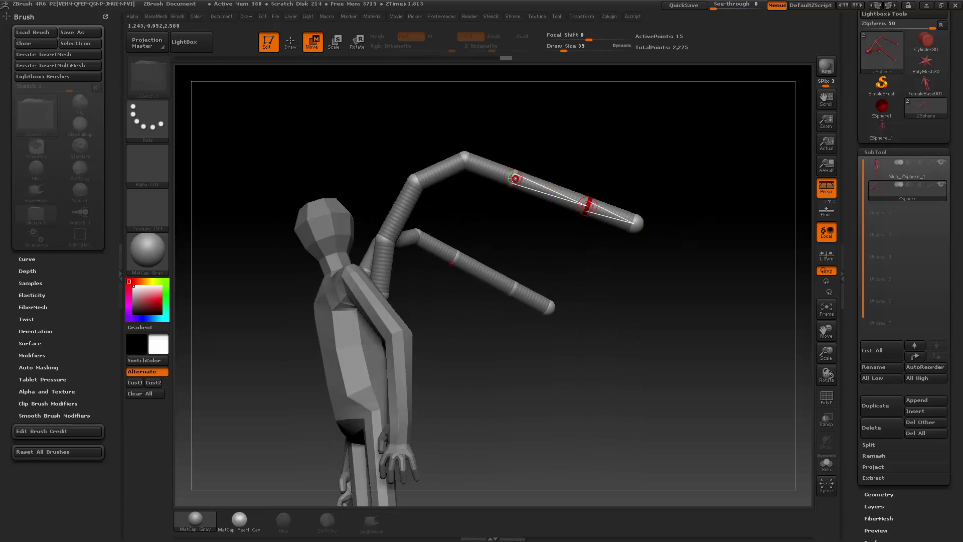
pyautogui.moveTo(514, 178); pyautogui.dragTo(518, 161)
pyautogui.moveTo(587, 206)
pyautogui.mouseDown()
pyautogui.moveTo(591, 182)
pyautogui.moveTo(704, 166)
pyautogui.moveTo(667, 155)
pyautogui.moveTo(679, 155)
pyautogui.mouseUp()
# Preview the wing ZSpheres as an adaptive skin mesh with the PolyFrame displayed.
pyautogui.press('a')
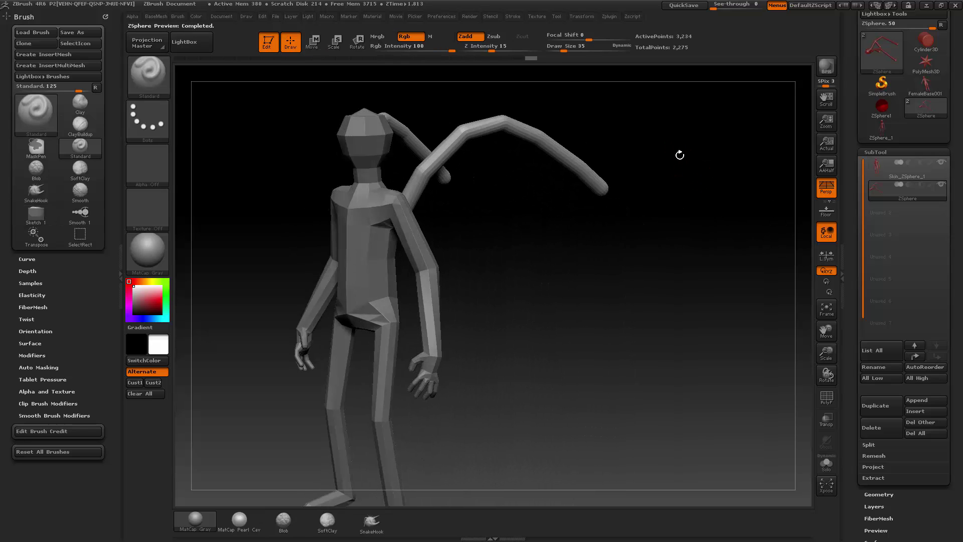
pyautogui.hotkey('shift', 'f')
pyautogui.moveTo(683, 279); pyautogui.dragTo(724, 325)
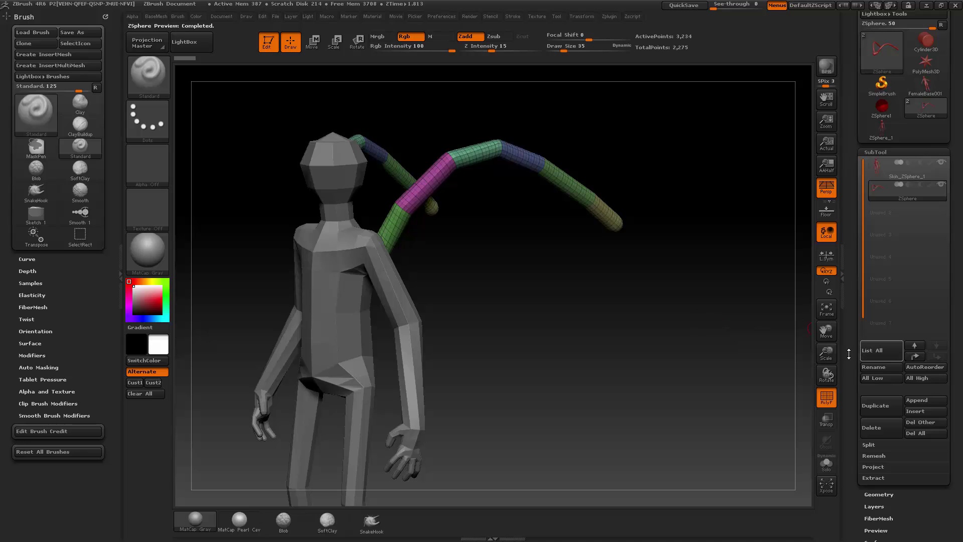
# Set the Adaptive Skin density of the wings to 1.
pyautogui.moveTo(848, 353); pyautogui.dragTo(865, 230)
pyautogui.keyDown('shift'); pyautogui.click(874, 281); pyautogui.keyUp('shift')
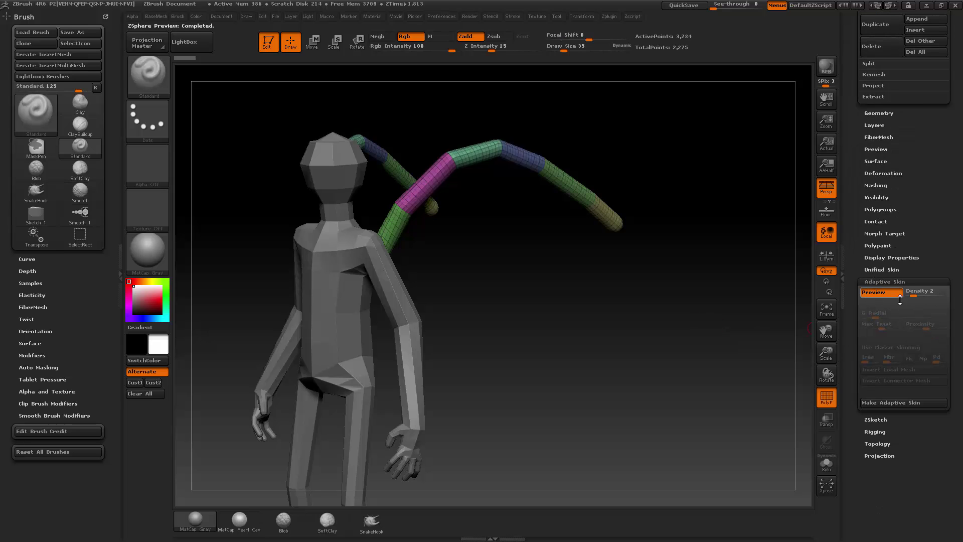
pyautogui.moveTo(912, 295); pyautogui.dragTo(906, 292)
pyautogui.moveTo(750, 292); pyautogui.dragTo(626, 328)
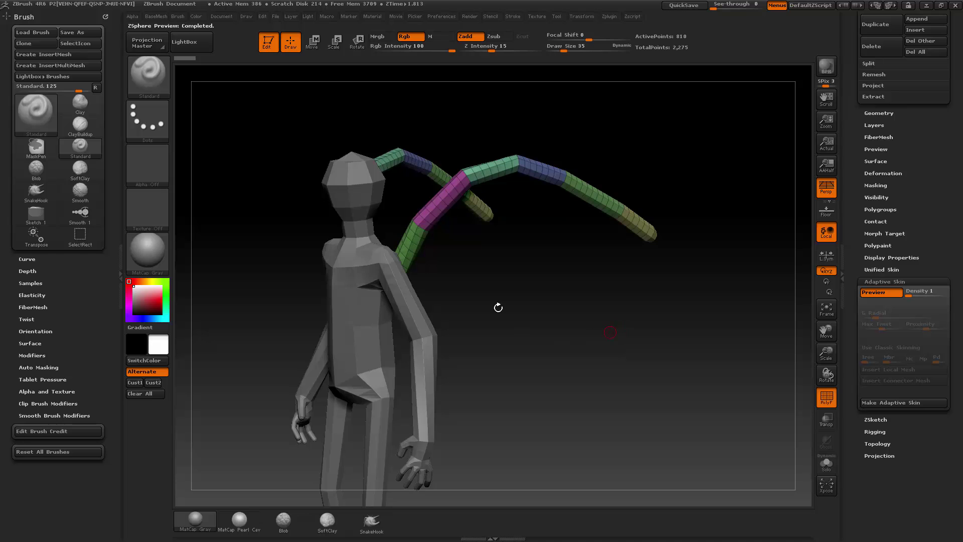
# Make an adaptive skin from the wing ZSpheres and select the wing ZSphere subtool.
pyautogui.moveTo(498, 307); pyautogui.dragTo(529, 314)
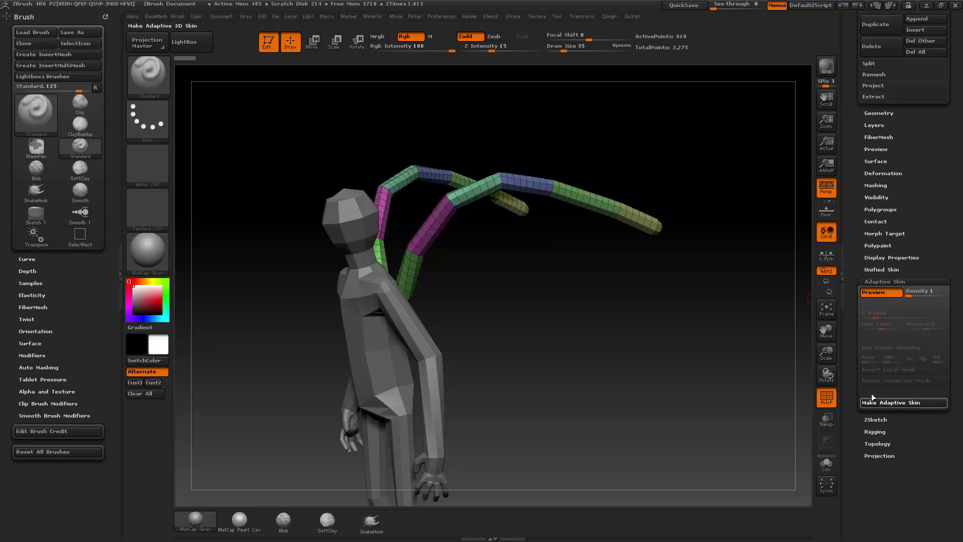
pyautogui.moveTo(851, 347); pyautogui.dragTo(857, 391)
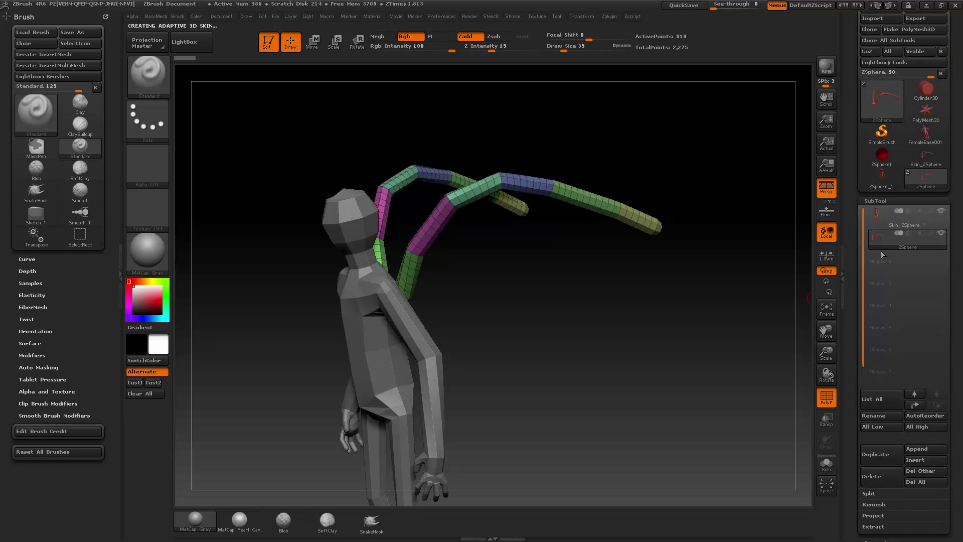
pyautogui.click(902, 243)
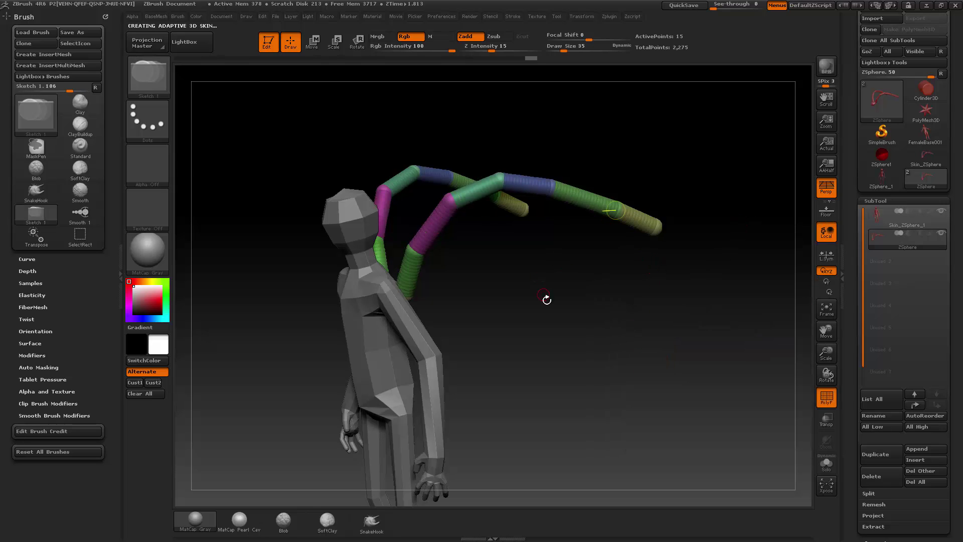
# Append the Skin_ZSphere wing mesh to the figure as a new subtool.
pyautogui.moveTo(547, 300); pyautogui.dragTo(715, 251)
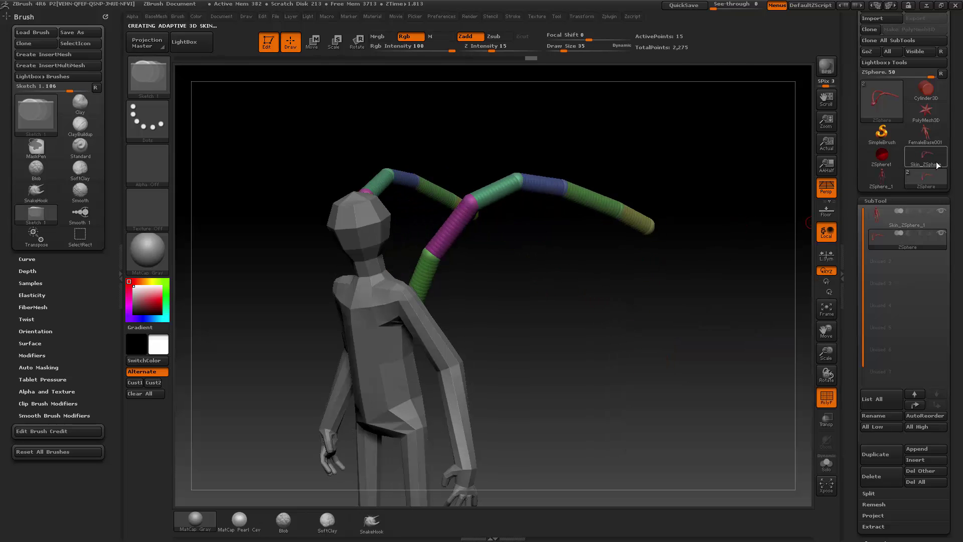
pyautogui.moveTo(935, 165)
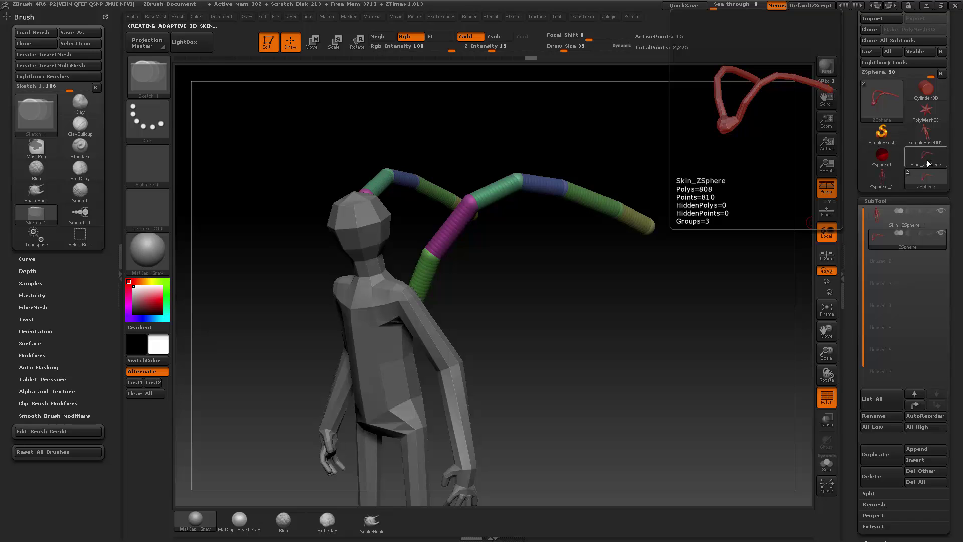
pyautogui.click(919, 447)
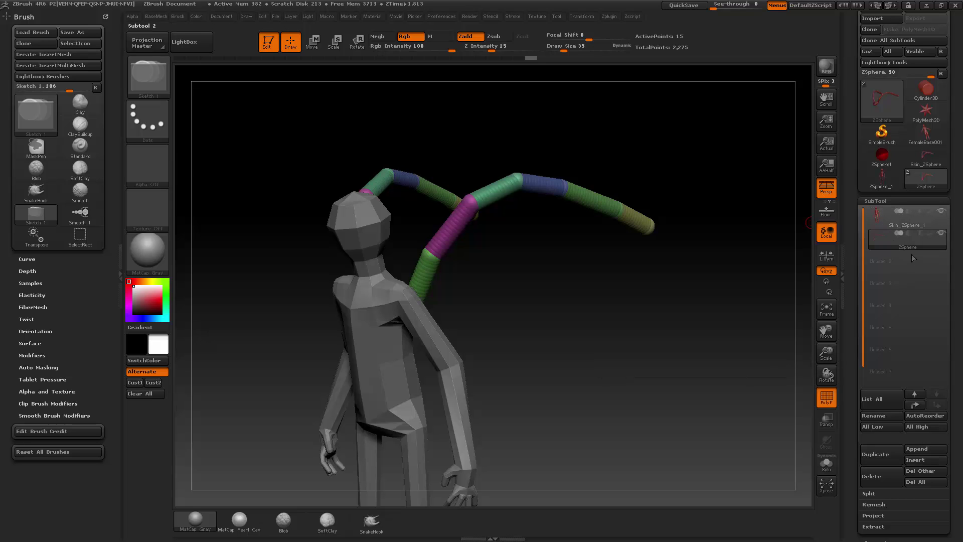
pyautogui.click(915, 458)
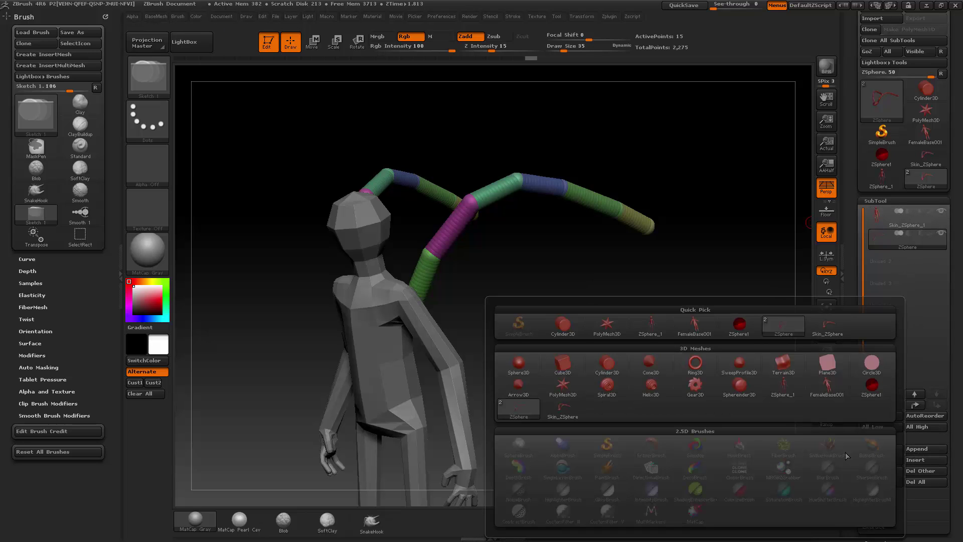
pyautogui.click(822, 331)
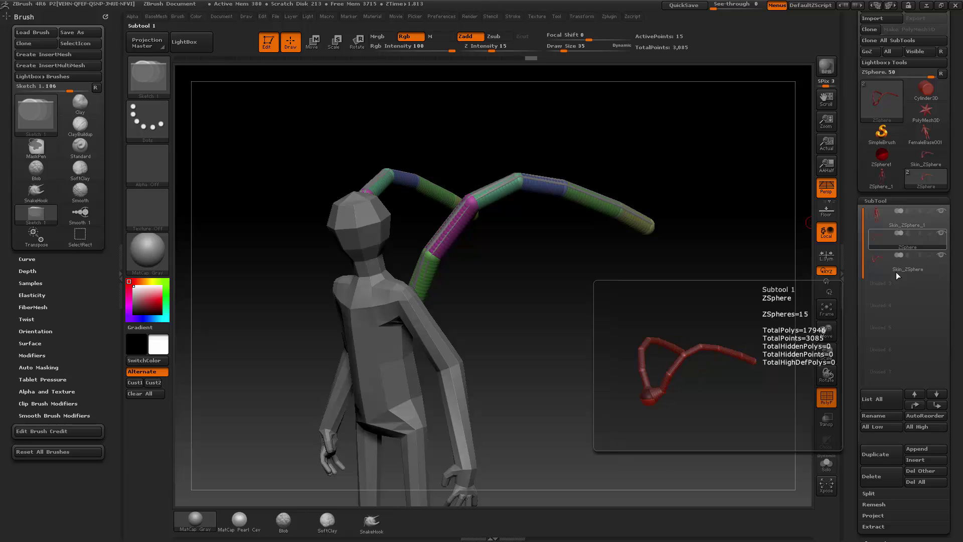
# Delete the wing ZSphere subtool and make the Skin_ZSphere wing mesh the active subtool.
pyautogui.click(883, 479)
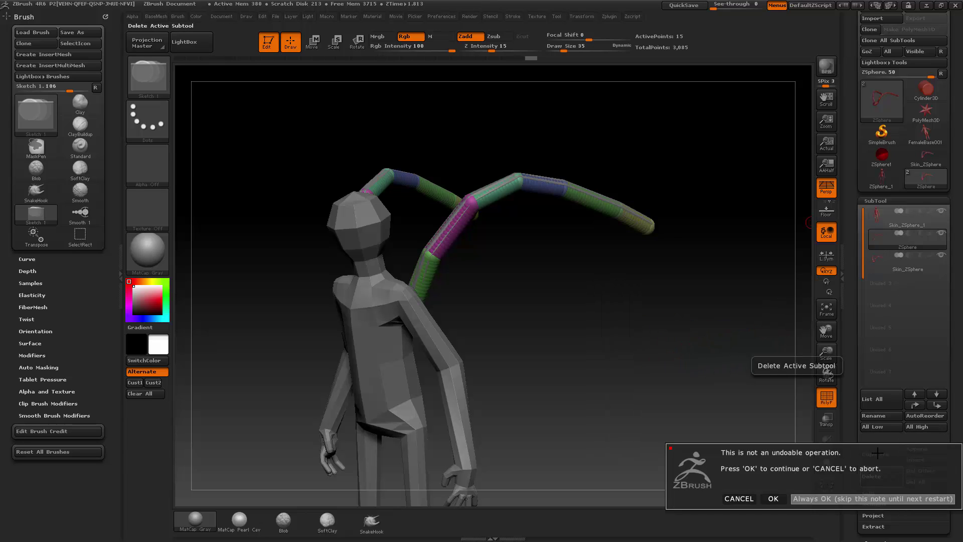
pyautogui.click(862, 498)
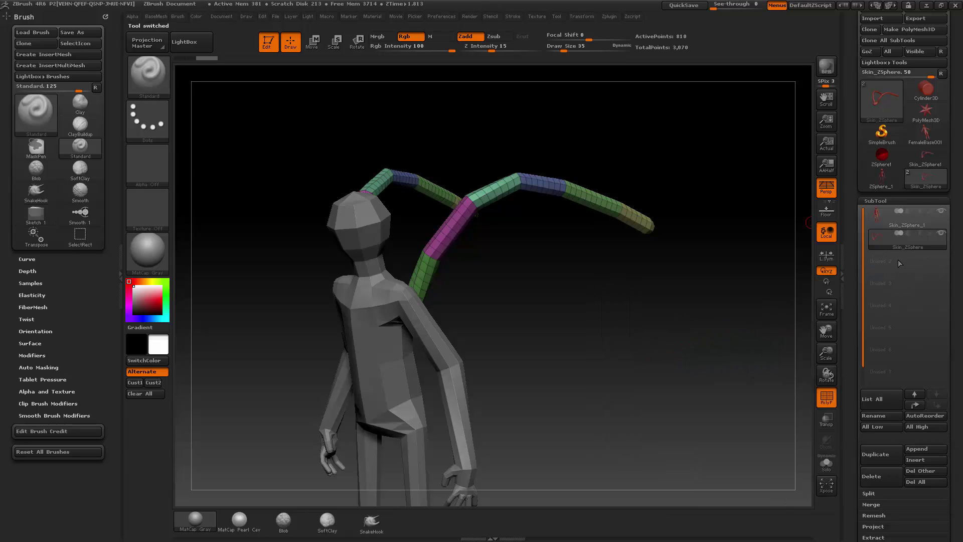
pyautogui.click(907, 224)
pyautogui.click(904, 245)
# Switch the active subtool between the body and the wings and examine both meshes from several angles.
pyautogui.moveTo(583, 348); pyautogui.dragTo(431, 222)
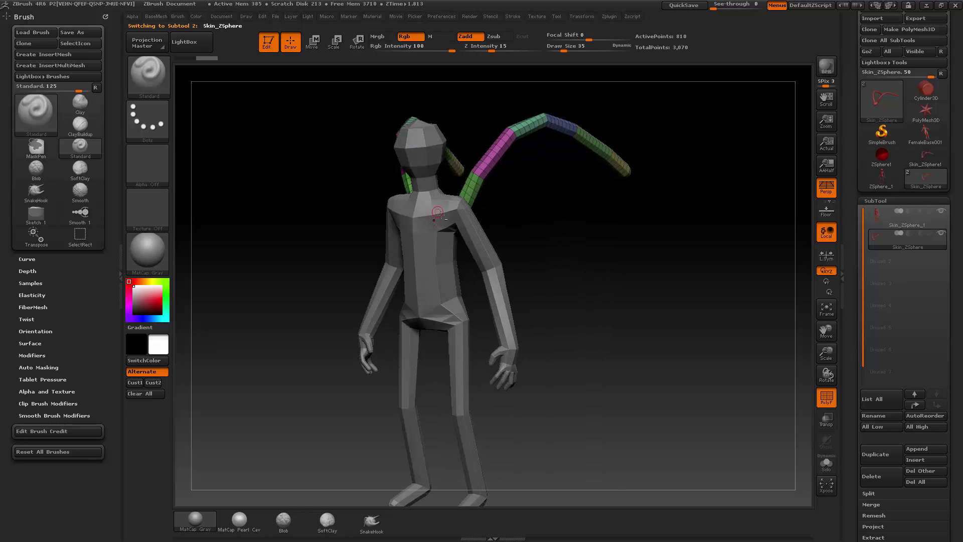
pyautogui.keyDown('alt'); pyautogui.click(438, 212); pyautogui.keyUp('alt')
pyautogui.moveTo(602, 208); pyautogui.dragTo(501, 169)
pyautogui.keyDown('alt'); pyautogui.click(508, 132); pyautogui.keyUp('alt')
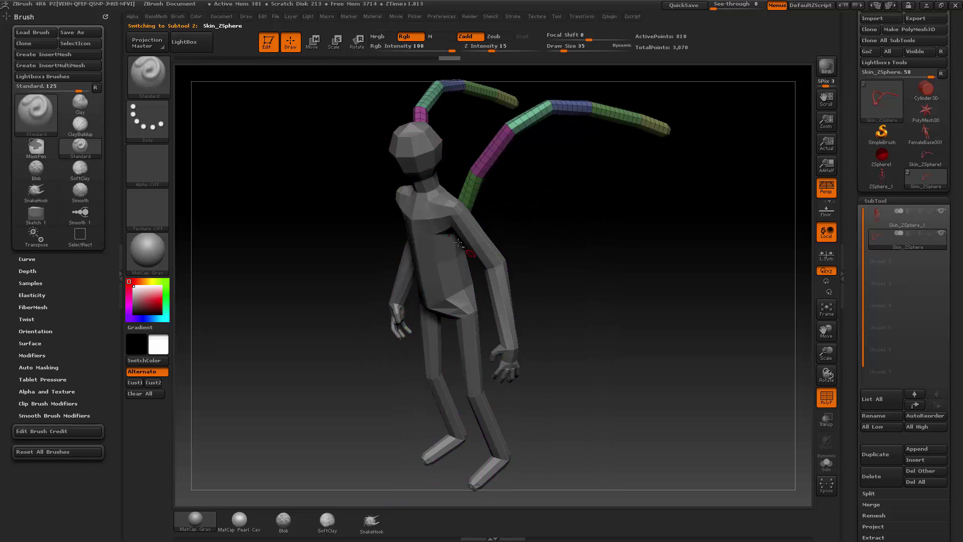
pyautogui.keyDown('alt'); pyautogui.click(470, 251); pyautogui.keyUp('alt')
pyautogui.keyDown('alt'); pyautogui.click(502, 146); pyautogui.keyUp('alt')
pyautogui.moveTo(568, 183)
pyautogui.mouseDown()
pyautogui.moveTo(585, 255)
pyautogui.moveTo(514, 185)
pyautogui.mouseUp()
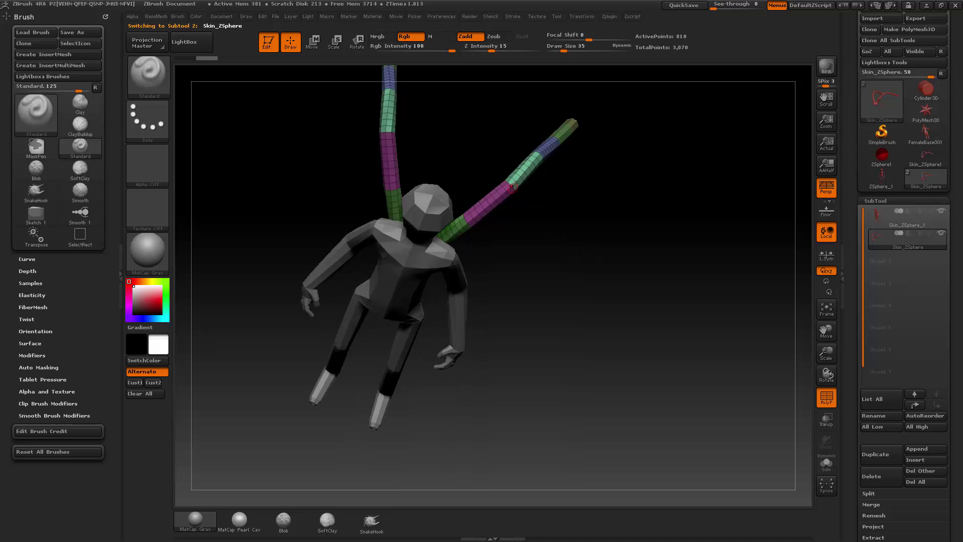
pyautogui.moveTo(551, 218); pyautogui.dragTo(569, 176)
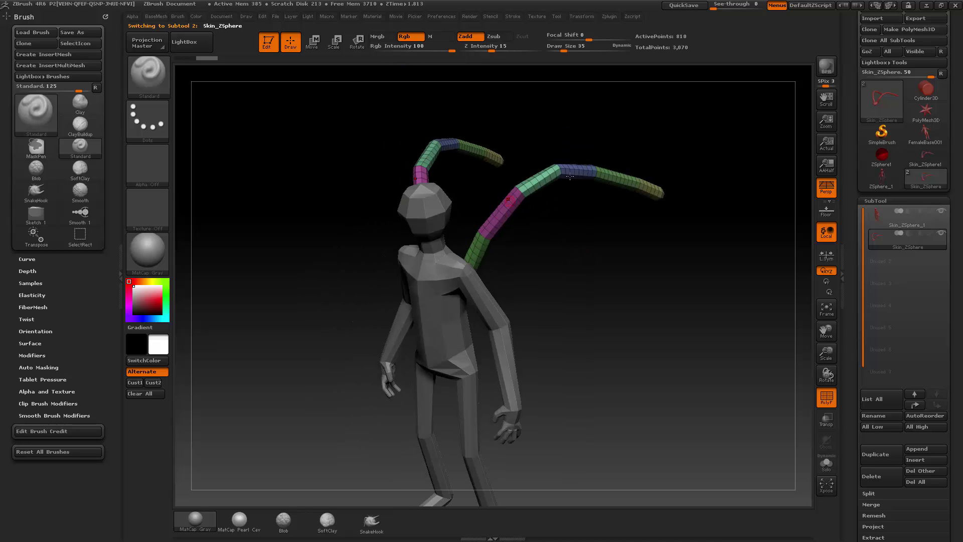
pyautogui.moveTo(569, 229); pyautogui.dragTo(515, 183)
pyautogui.moveTo(549, 250); pyautogui.dragTo(556, 222)
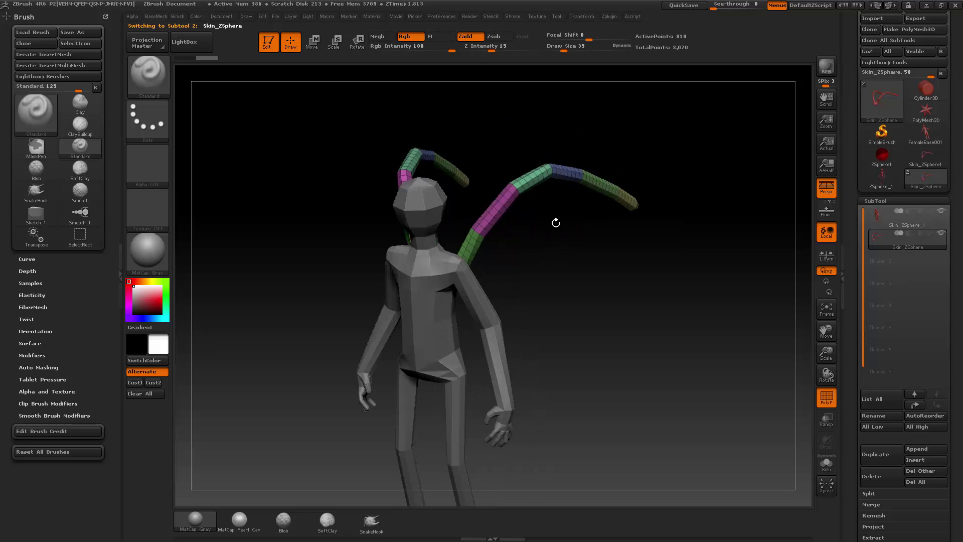
# Isolate the wing mesh in Solo mode with its PolyFrame displayed.
pyautogui.click(829, 404)
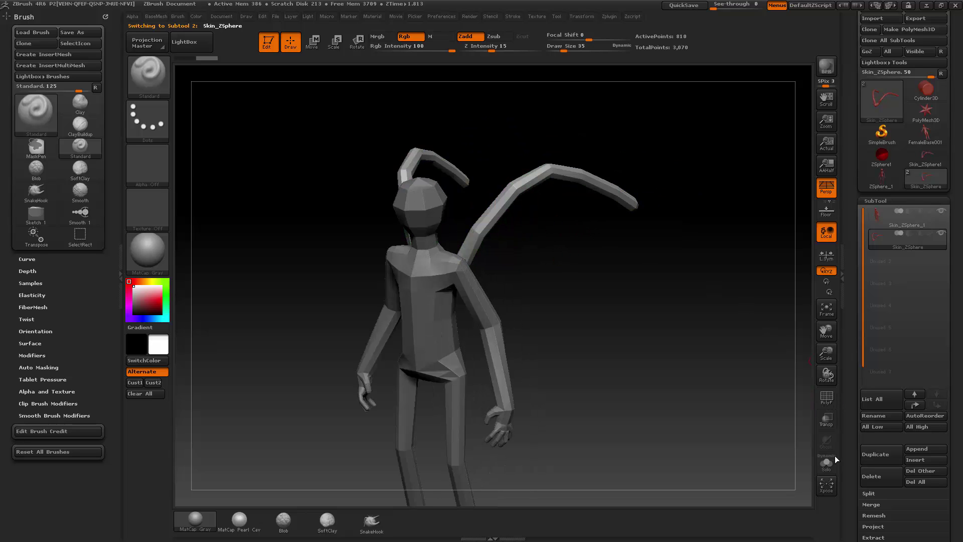
pyautogui.click(826, 463)
pyautogui.moveTo(667, 351); pyautogui.dragTo(776, 368)
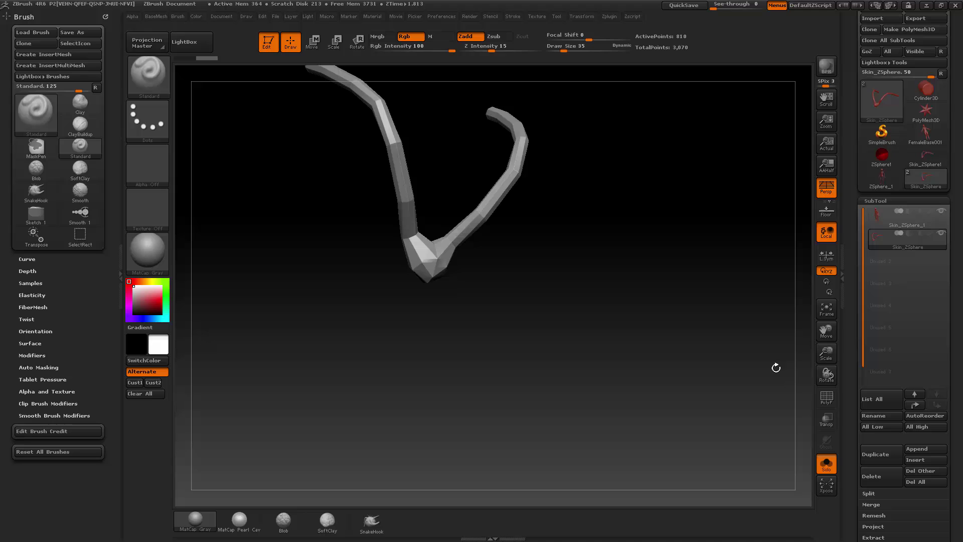
pyautogui.click(826, 396)
pyautogui.moveTo(667, 331); pyautogui.dragTo(532, 318)
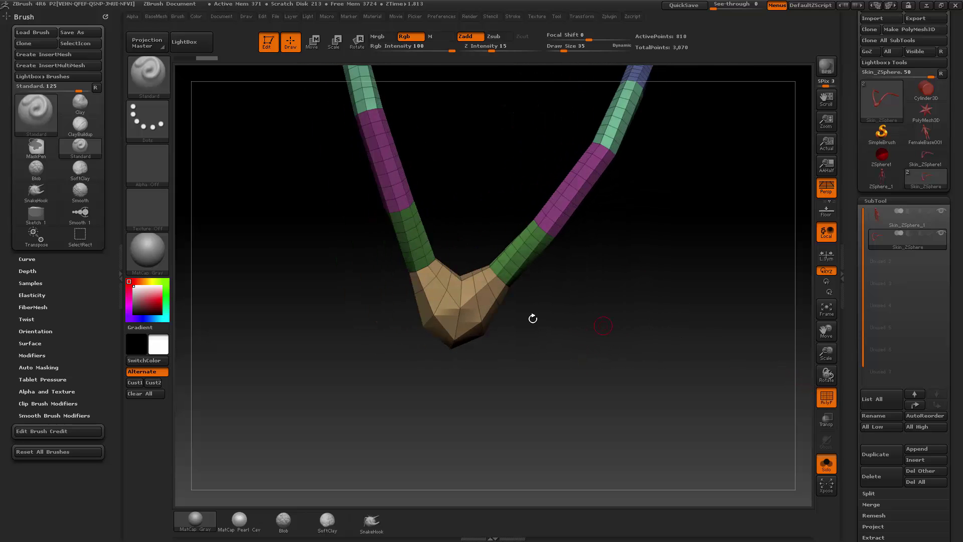
# Hide the tan polygroup that joins the two wings at their base, leaving only the wing limbs visible.
pyautogui.keyDown('ctrl'); pyautogui.keyDown('shift'); pyautogui.click(457, 308); pyautogui.keyUp('shift'); pyautogui.keyUp('ctrl')
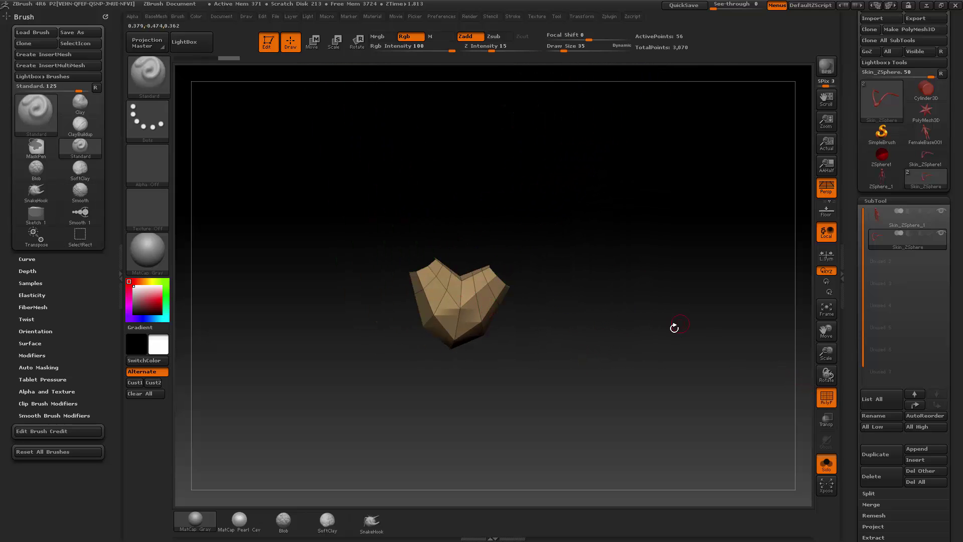
pyautogui.keyDown('ctrl'); pyautogui.keyDown('shift'); pyautogui.click(583, 342); pyautogui.keyUp('shift'); pyautogui.keyUp('ctrl')
pyautogui.hotkey('ctrl', 'shift')
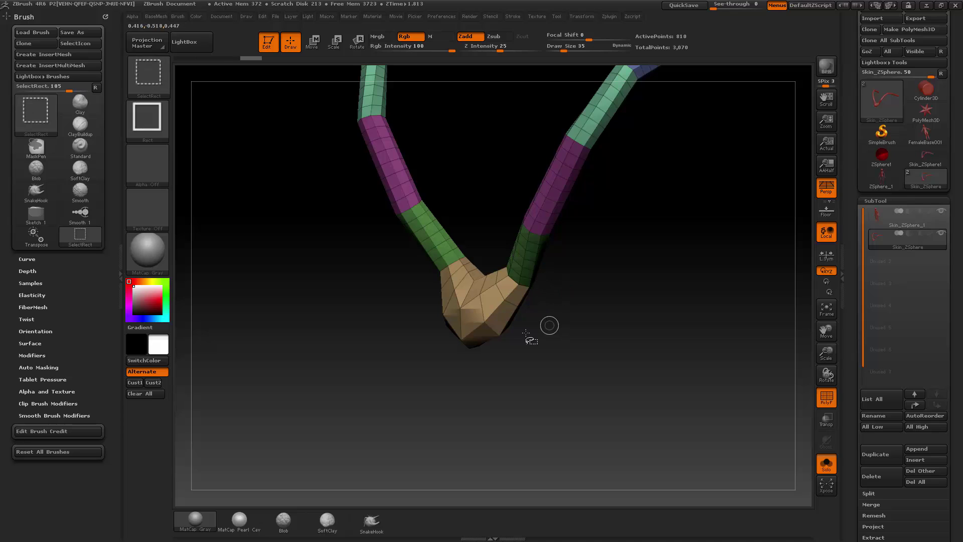
pyautogui.keyDown('ctrl'); pyautogui.keyDown('shift'); pyautogui.click(486, 322); pyautogui.keyUp('shift'); pyautogui.keyUp('ctrl')
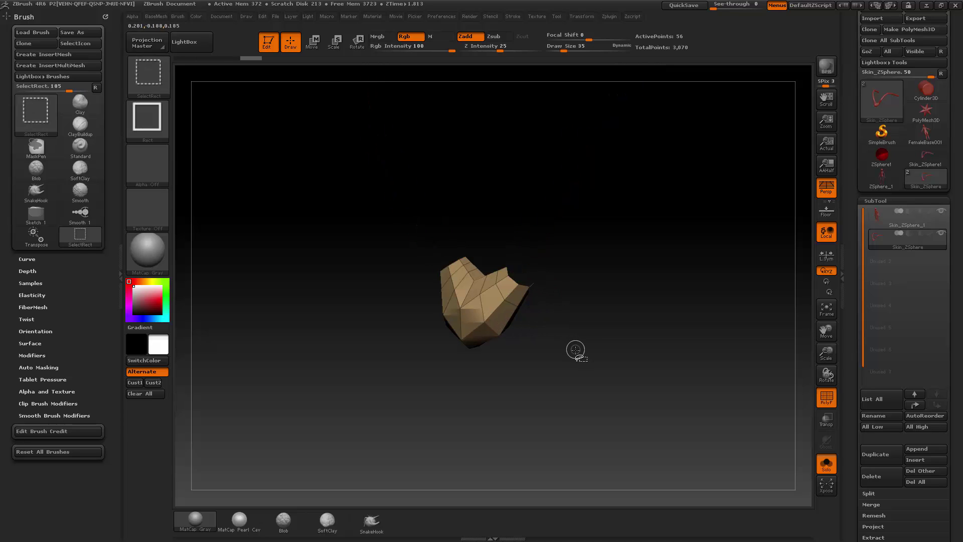
pyautogui.keyDown('ctrl'); pyautogui.keyDown('shift'); pyautogui.click(733, 376); pyautogui.keyUp('shift'); pyautogui.keyUp('ctrl')
pyautogui.moveTo(685, 391)
pyautogui.mouseDown()
pyautogui.moveTo(717, 282)
pyautogui.moveTo(747, 297)
pyautogui.mouseUp()
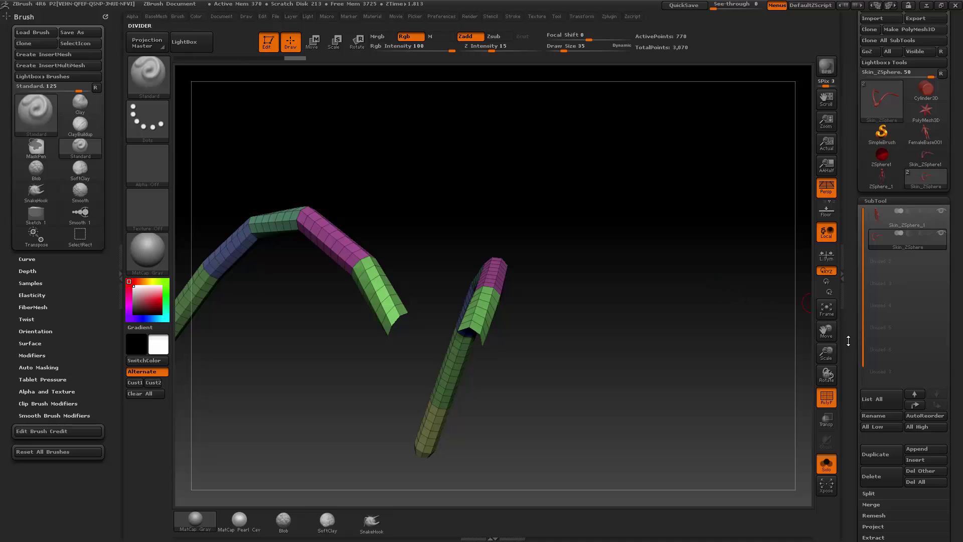
# Delete the hidden joining geometry from the wing mesh with Del Hidden.
pyautogui.moveTo(848, 340); pyautogui.dragTo(874, 187)
pyautogui.click(875, 157)
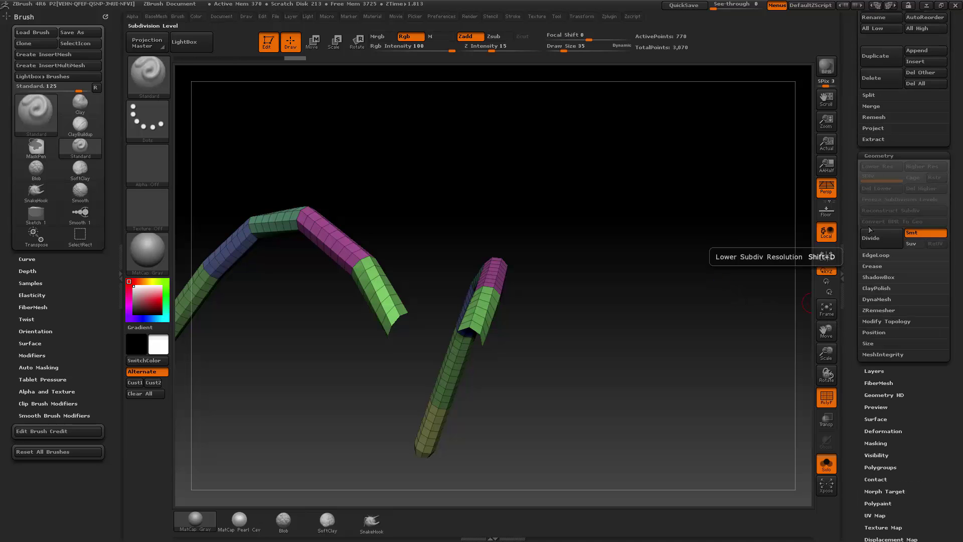
pyautogui.click(888, 322)
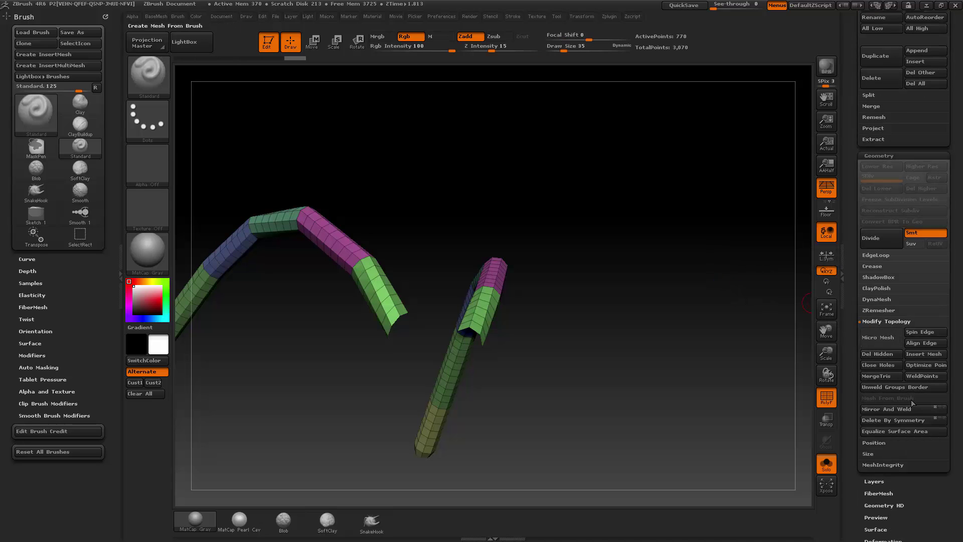
pyautogui.click(881, 355)
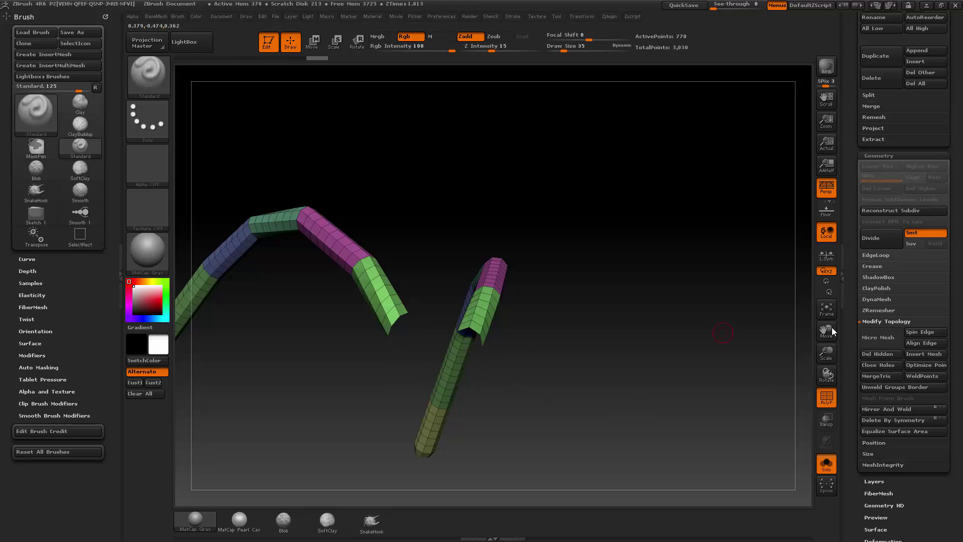
# Close the holes at the wing roots and show the body again without the PolyFrame.
pyautogui.click(892, 367)
pyautogui.moveTo(641, 316); pyautogui.dragTo(603, 330)
pyautogui.hotkey('shift', 'f')
pyautogui.click(827, 463)
# Adjust the wing roots against the figure's upper back with the Move brush at Draw Size 318.
pyautogui.moveTo(649, 405); pyautogui.dragTo(504, 286)
pyautogui.moveTo(561, 275)
pyautogui.mouseDown()
pyautogui.moveTo(612, 290)
pyautogui.moveTo(655, 321)
pyautogui.moveTo(581, 304)
pyautogui.mouseUp()
pyautogui.press('s')
pyautogui.moveTo(581, 305); pyautogui.dragTo(591, 305)
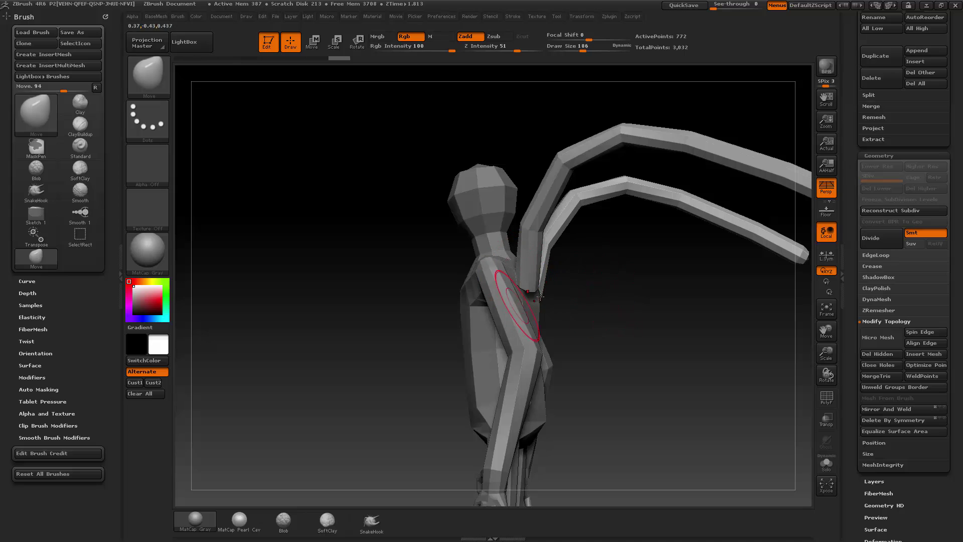
pyautogui.moveTo(540, 295); pyautogui.dragTo(586, 300)
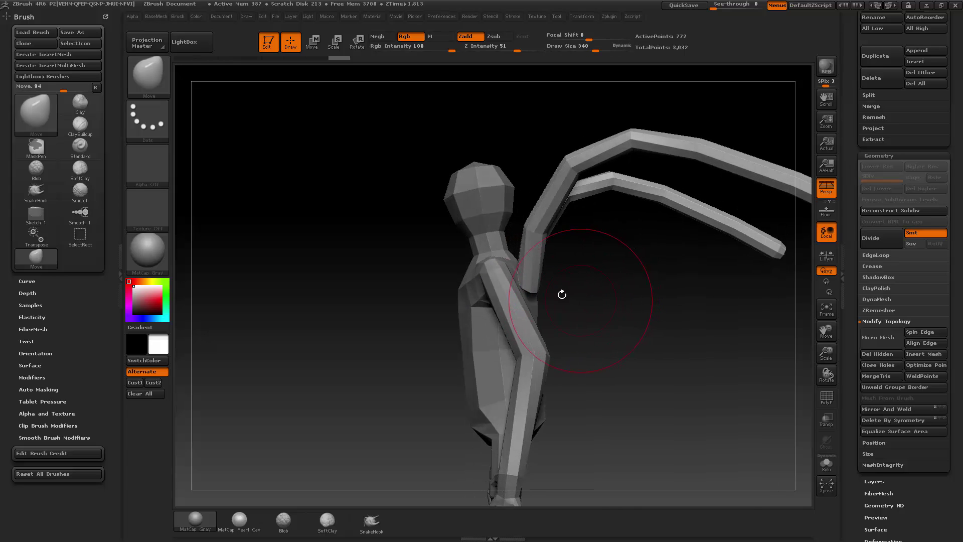
pyautogui.press('s')
pyautogui.click(570, 287)
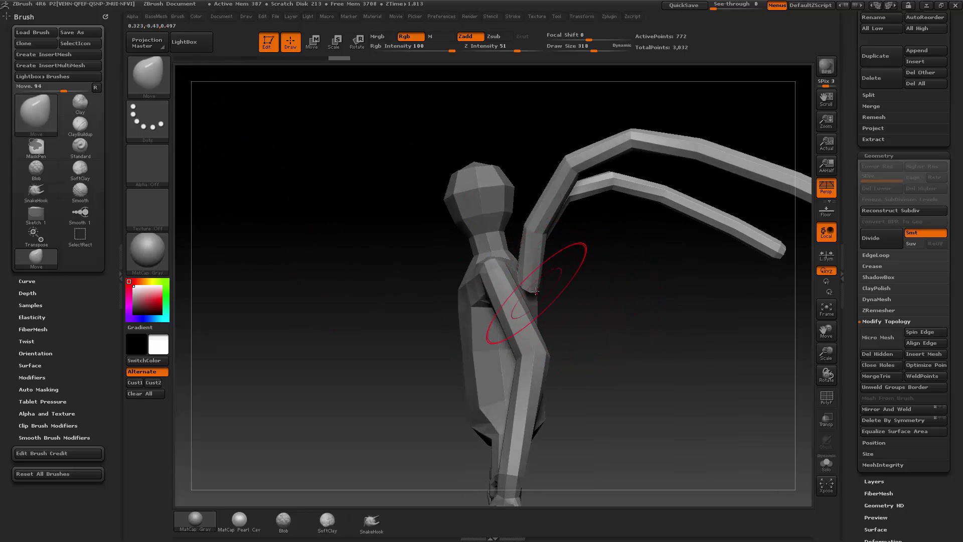
pyautogui.moveTo(535, 291); pyautogui.dragTo(526, 288)
pyautogui.moveTo(602, 301); pyautogui.dragTo(517, 306)
pyautogui.moveTo(537, 295); pyautogui.dragTo(544, 293)
pyautogui.moveTo(464, 283); pyautogui.dragTo(483, 260)
# Thicken the wing roots at the figure's back with the Inflat brush and check their polygroups.
pyautogui.press('b')
pyautogui.press('i')
pyautogui.press('n')
pyautogui.moveTo(536, 297); pyautogui.dragTo(586, 305)
pyautogui.moveTo(685, 321); pyautogui.dragTo(688, 335)
pyautogui.moveTo(586, 321); pyautogui.dragTo(596, 317)
pyautogui.moveTo(688, 335)
pyautogui.mouseDown()
pyautogui.moveTo(701, 351)
pyautogui.moveTo(692, 332)
pyautogui.mouseUp()
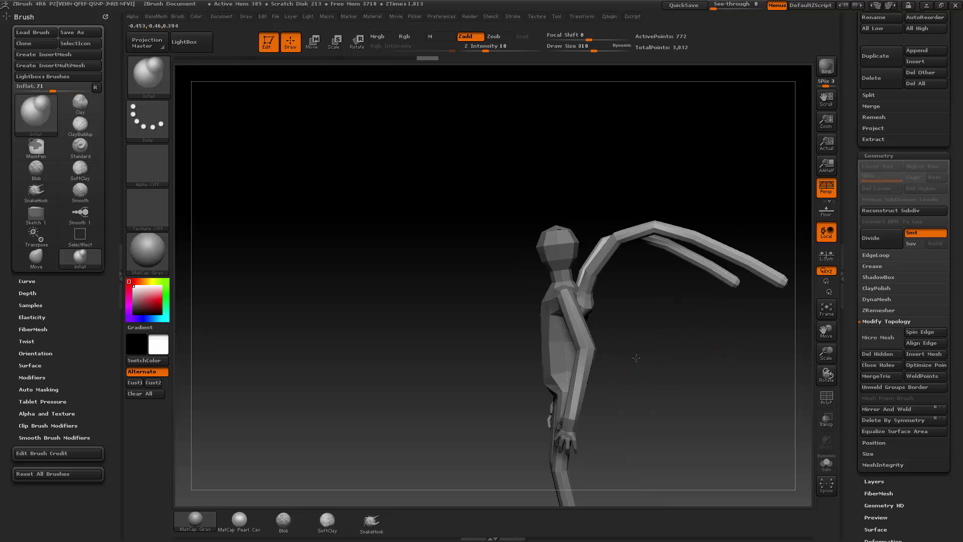
pyautogui.moveTo(636, 358); pyautogui.dragTo(541, 243)
pyautogui.click(826, 397)
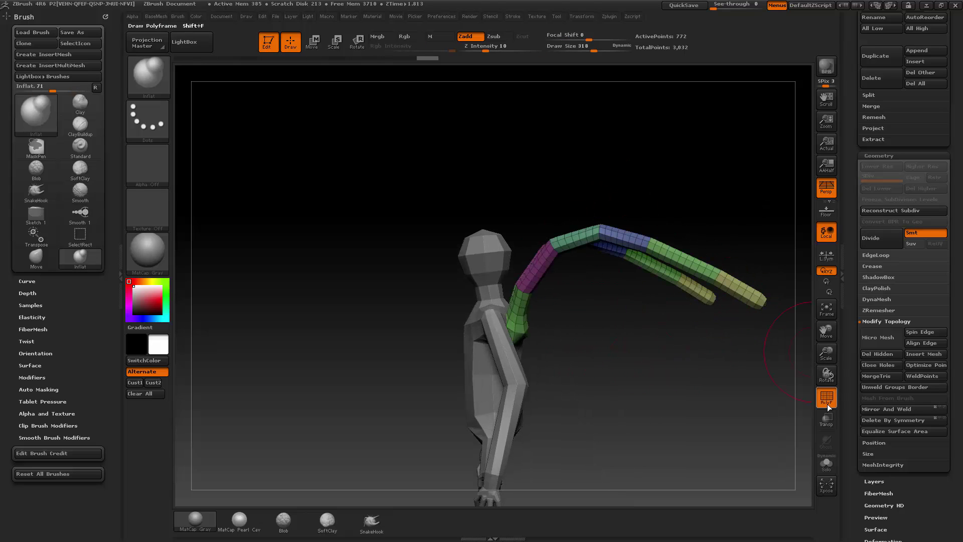
pyautogui.click(826, 396)
# Round the arch of the wings between root and peak with the Move brush at Draw Size 220.
pyautogui.press('s')
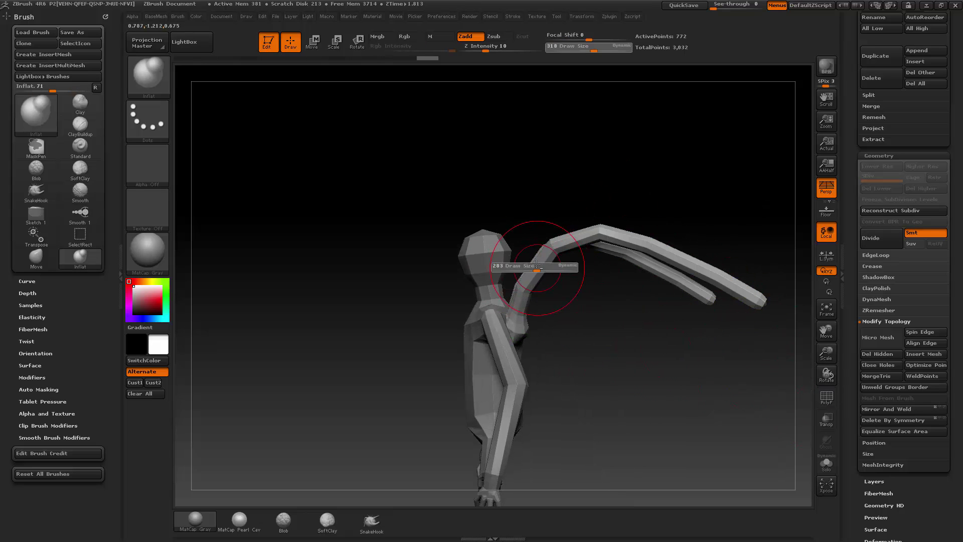
pyautogui.press('b')
pyautogui.press('m')
pyautogui.press('v')
pyautogui.press('s')
pyautogui.click(531, 268)
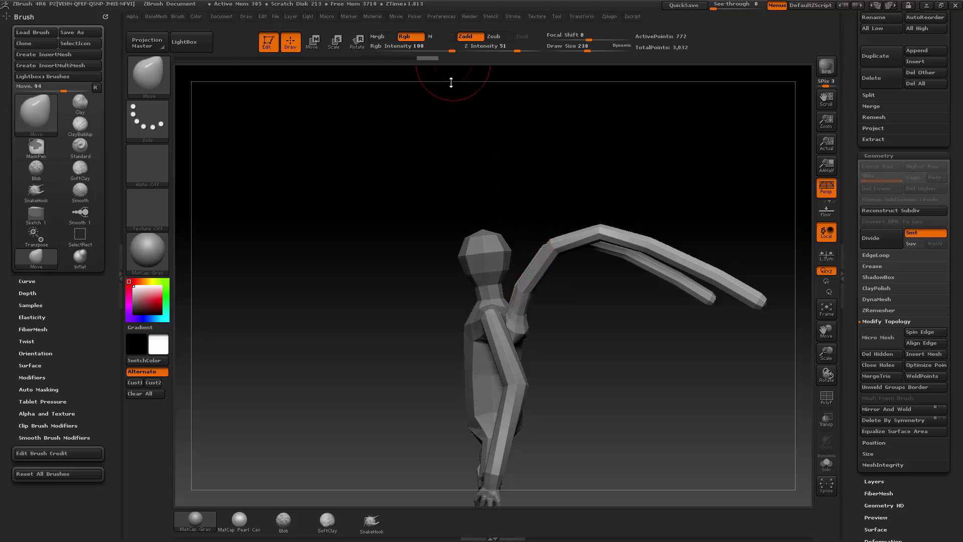
pyautogui.click(442, 16)
pyautogui.press('shift')
pyautogui.click(454, 257)
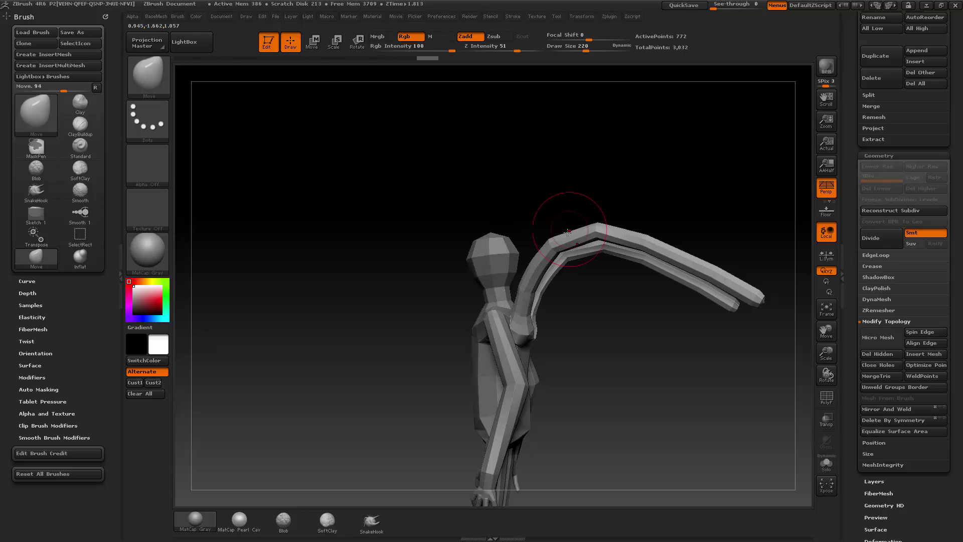
pyautogui.moveTo(576, 215); pyautogui.dragTo(613, 215)
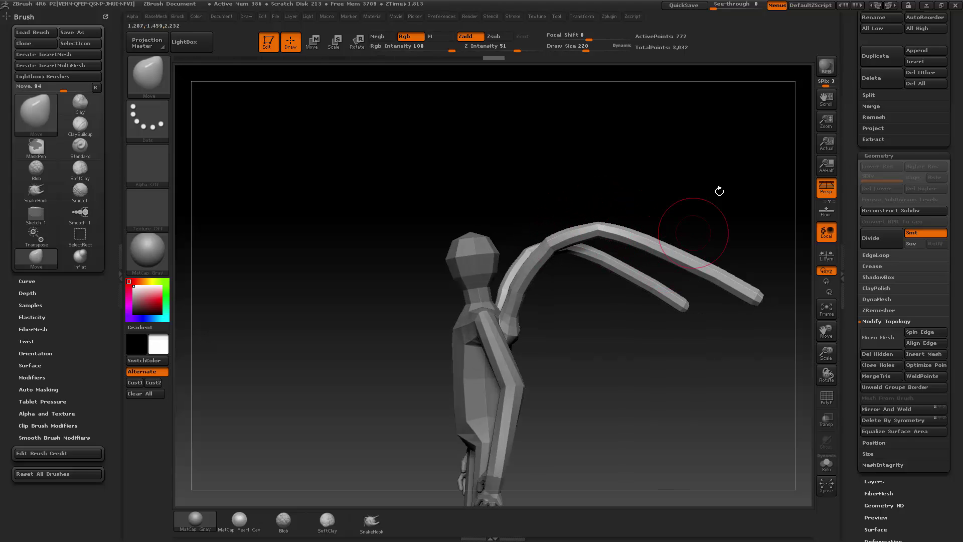
# Make the body the active subtool in a front view and display its PolyFrame.
pyautogui.keyDown('shift'); pyautogui.moveTo(720, 191); pyautogui.dragTo(720, 224); pyautogui.keyUp('shift')
pyautogui.keyDown('alt'); pyautogui.moveTo(712, 273); pyautogui.dragTo(693, 231); pyautogui.keyUp('alt')
pyautogui.keyDown('alt'); pyautogui.click(564, 205); pyautogui.keyUp('alt')
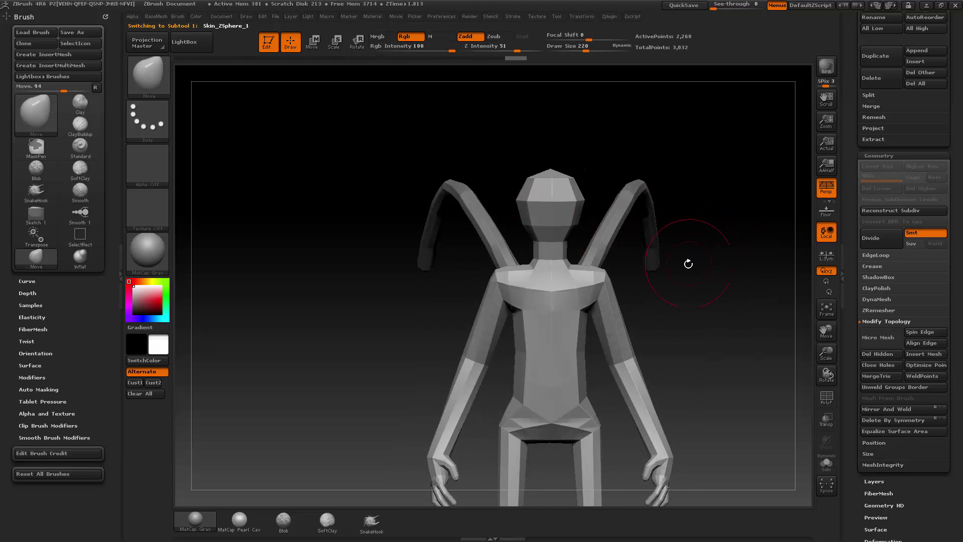
pyautogui.keyDown('alt'); pyautogui.moveTo(688, 264); pyautogui.dragTo(754, 302); pyautogui.keyUp('alt')
pyautogui.click(821, 397)
# Reshape the figure's head with the Move brush at Draw Size 181.
pyautogui.keyDown('alt'); pyautogui.moveTo(604, 162); pyautogui.dragTo(603, 186); pyautogui.keyUp('alt')
pyautogui.press('s')
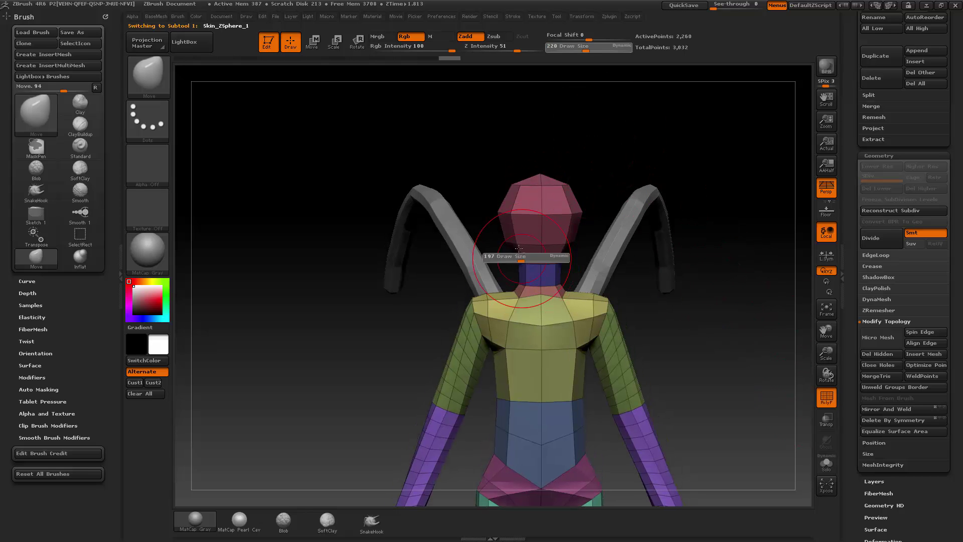
pyautogui.click(520, 255)
pyautogui.moveTo(512, 244); pyautogui.dragTo(513, 256)
pyautogui.moveTo(572, 179); pyautogui.dragTo(580, 240)
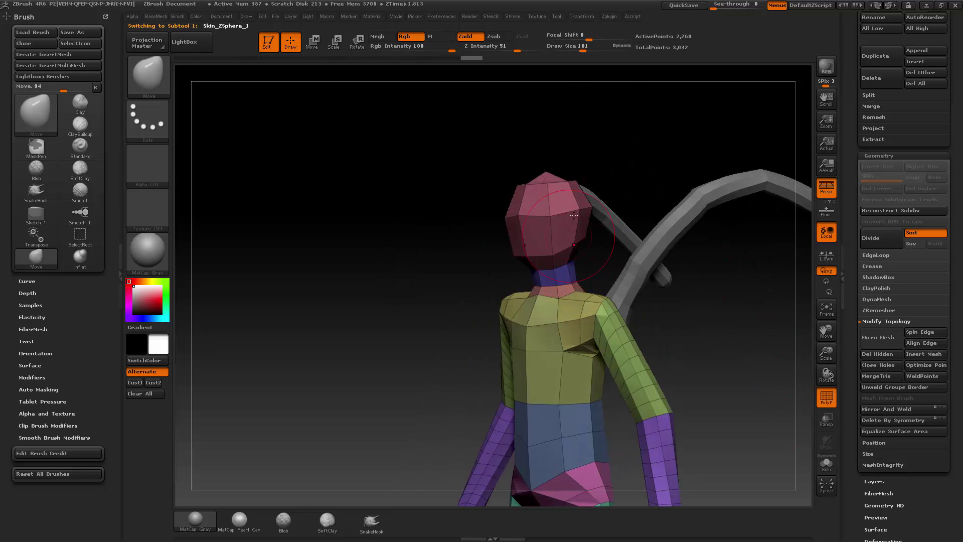
pyautogui.moveTo(593, 134); pyautogui.dragTo(507, 184)
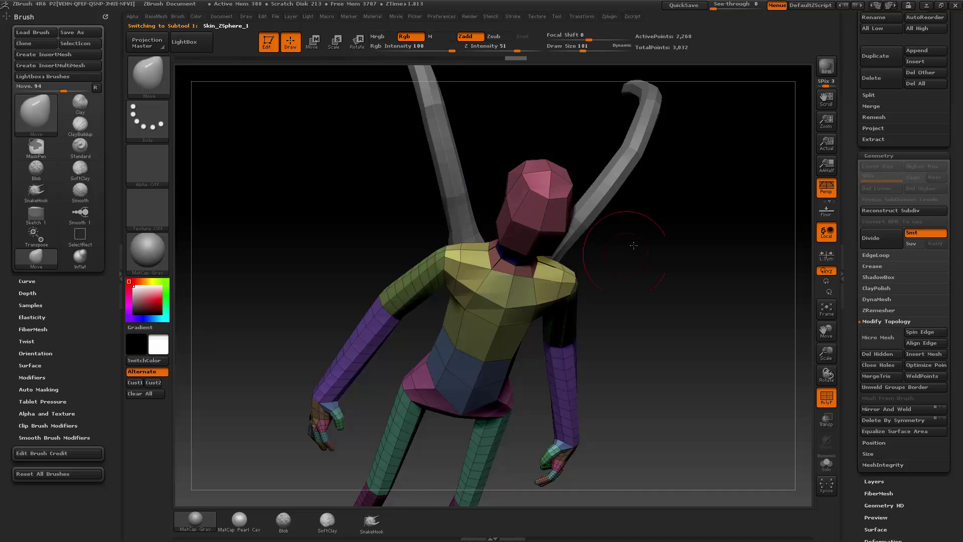
# Adjust the chest and belly profile of the torso from the side with the Move brush at Draw Size 181.
pyautogui.moveTo(633, 245)
pyautogui.mouseDown()
pyautogui.moveTo(673, 312)
pyautogui.moveTo(679, 249)
pyautogui.moveTo(652, 215)
pyautogui.moveTo(476, 264)
pyautogui.moveTo(457, 258)
pyautogui.mouseUp()
pyautogui.moveTo(454, 216); pyautogui.dragTo(444, 217)
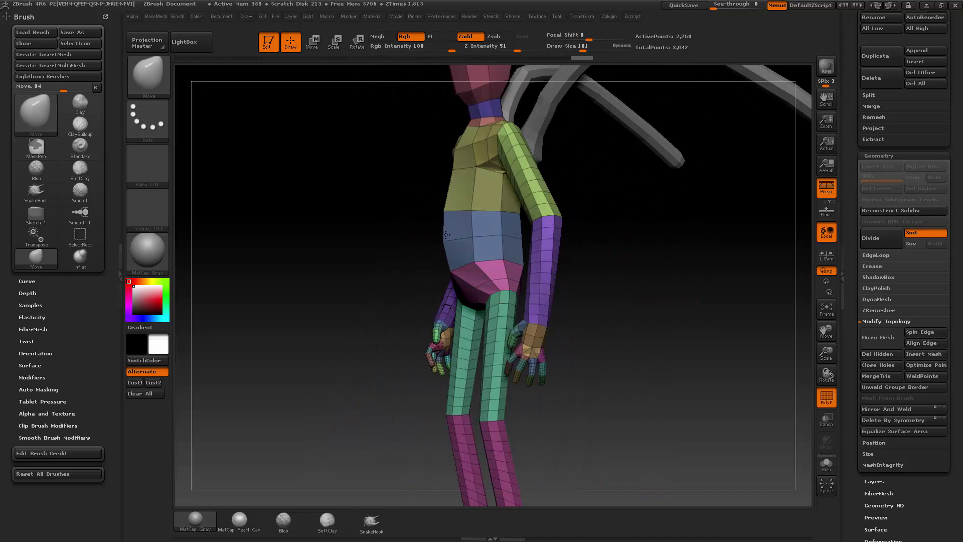
pyautogui.moveTo(415, 249); pyautogui.dragTo(455, 215)
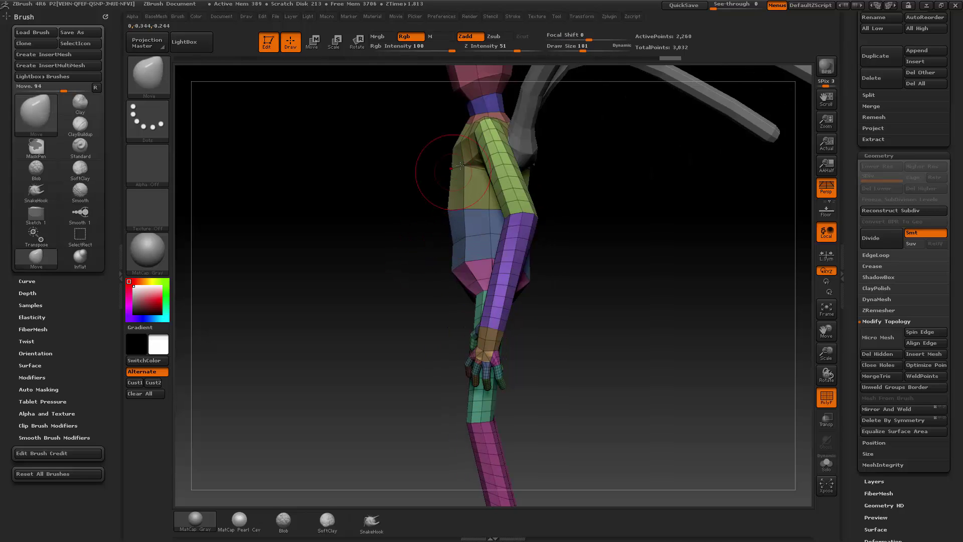
pyautogui.moveTo(391, 201)
pyautogui.mouseDown()
pyautogui.moveTo(344, 224)
pyautogui.moveTo(554, 366)
pyautogui.moveTo(606, 384)
pyautogui.moveTo(599, 402)
pyautogui.moveTo(622, 363)
pyautogui.mouseUp()
# Thicken the lower legs and feet with the Inflat brush at Draw Size 181.
pyautogui.press('b')
pyautogui.press('i')
pyautogui.press('n')
pyautogui.keyDown('alt'); pyautogui.moveTo(519, 369); pyautogui.dragTo(450, 315); pyautogui.keyUp('alt')
pyautogui.moveTo(557, 409); pyautogui.dragTo(451, 439)
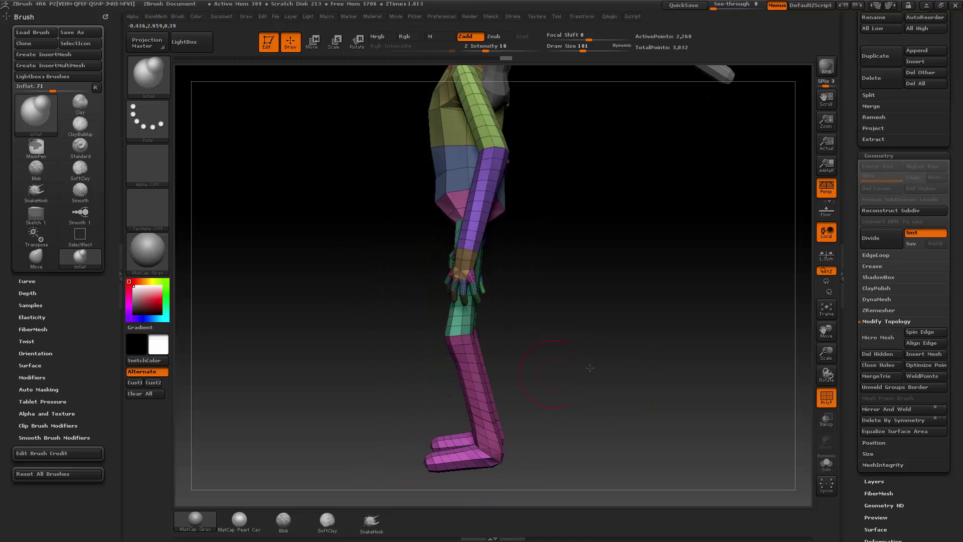
pyautogui.moveTo(589, 368)
pyautogui.mouseDown()
pyautogui.moveTo(626, 290)
pyautogui.moveTo(597, 284)
pyautogui.moveTo(557, 305)
pyautogui.moveTo(589, 254)
pyautogui.moveTo(547, 266)
pyautogui.moveTo(613, 228)
pyautogui.moveTo(638, 334)
pyautogui.mouseUp()
# Refine the shoulders and upper chest from the front with the Move brush at Draw Size 197.
pyautogui.press('b')
pyautogui.press('m')
pyautogui.press('v')
pyautogui.press('b')
pyautogui.press('i')
pyautogui.press('n')
pyautogui.moveTo(638, 334)
pyautogui.keyDown('shift'); pyautogui.mouseDown()
pyautogui.moveTo(560, 277)
pyautogui.moveTo(565, 254)
pyautogui.mouseUp(); pyautogui.keyUp('shift')
pyautogui.press('s')
pyautogui.moveTo(572, 264); pyautogui.dragTo(577, 264)
pyautogui.press('b')
pyautogui.press('m')
pyautogui.press('v')
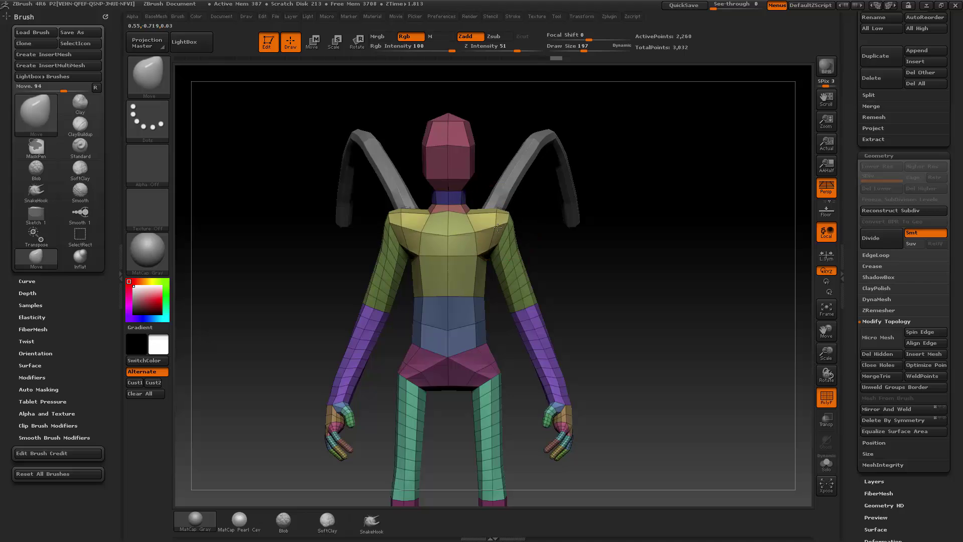
pyautogui.moveTo(498, 228); pyautogui.dragTo(494, 223)
pyautogui.moveTo(565, 219)
pyautogui.keyDown('alt'); pyautogui.mouseDown()
pyautogui.moveTo(632, 271)
pyautogui.moveTo(599, 262)
pyautogui.moveTo(604, 278)
pyautogui.mouseUp(); pyautogui.keyUp('alt')
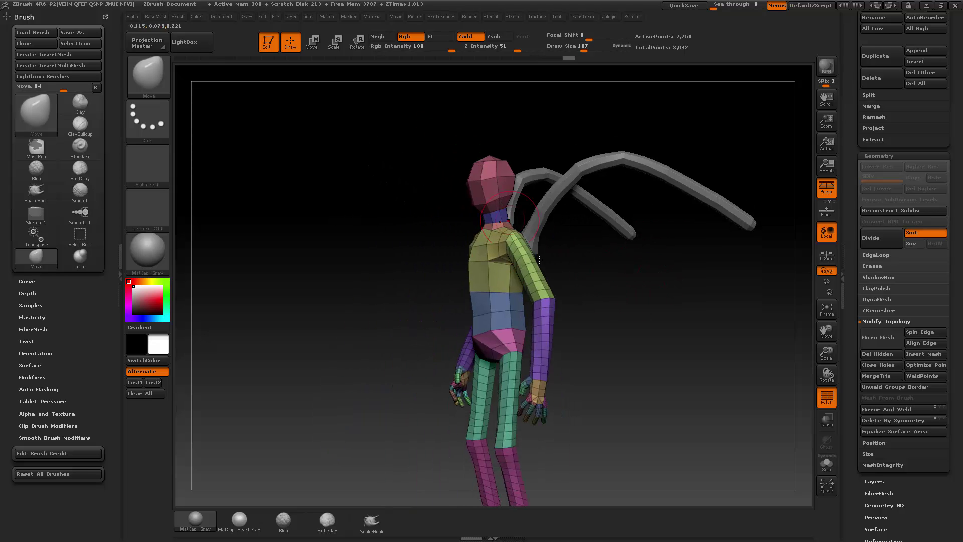
pyautogui.moveTo(539, 260); pyautogui.dragTo(668, 301)
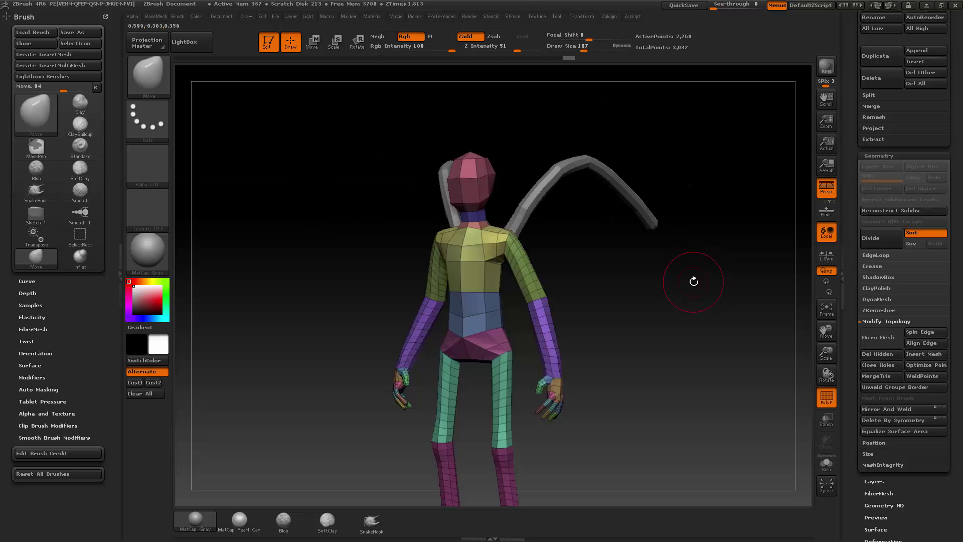
# Switch to the Standard brush at Draw Size 53 and examine the polygon layout of the torso and hips.
pyautogui.press('s')
pyautogui.moveTo(692, 285); pyautogui.dragTo(686, 287)
pyautogui.moveTo(690, 285)
pyautogui.mouseDown()
pyautogui.moveTo(692, 297)
pyautogui.moveTo(626, 300)
pyautogui.moveTo(615, 277)
pyautogui.moveTo(629, 302)
pyautogui.moveTo(626, 285)
pyautogui.moveTo(433, 261)
pyautogui.mouseUp()
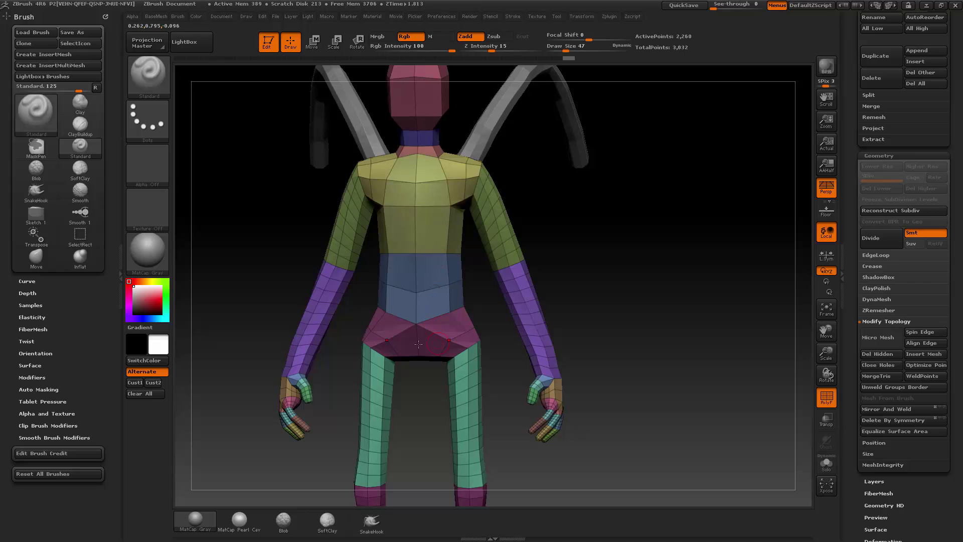
pyautogui.moveTo(602, 238); pyautogui.dragTo(533, 235)
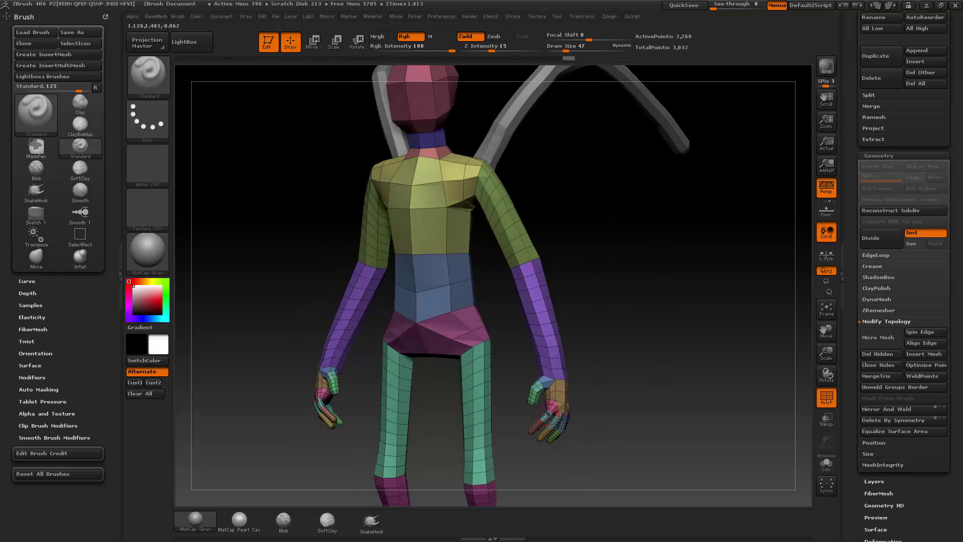
pyautogui.moveTo(613, 245); pyautogui.dragTo(450, 342)
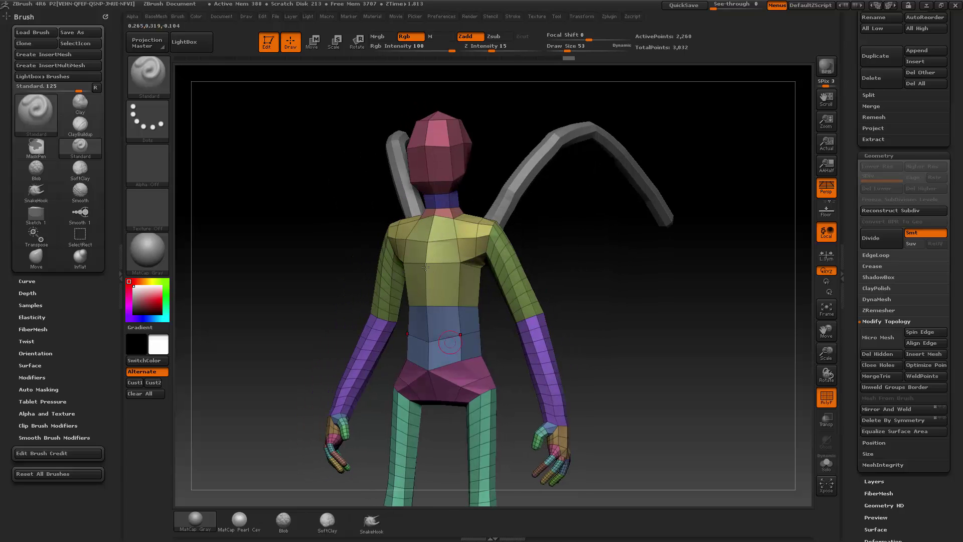
pyautogui.moveTo(592, 385); pyautogui.dragTo(636, 336)
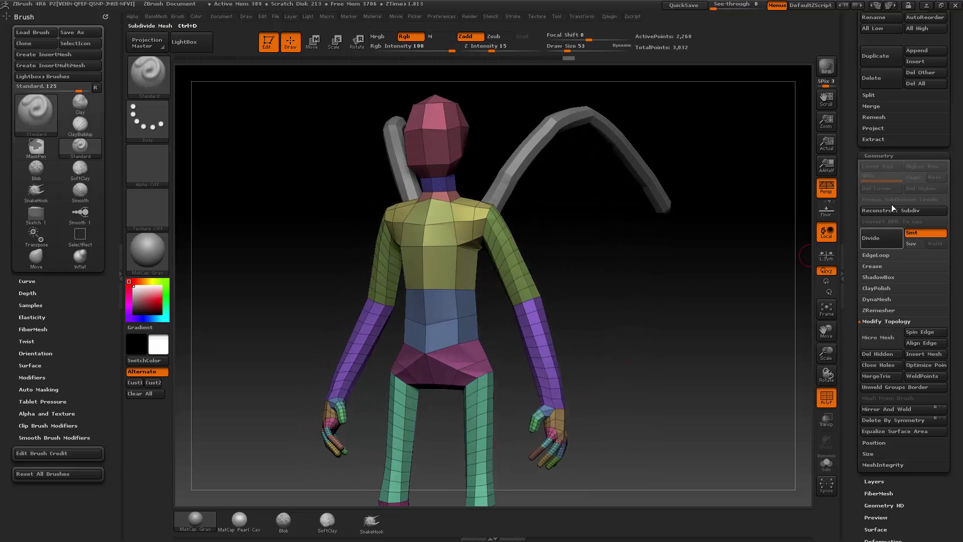
# Try subdividing the body once with Smt on, view it without PolyFrame, and undo the subdivision.
pyautogui.keyDown('shift'); pyautogui.click(881, 156); pyautogui.keyUp('shift')
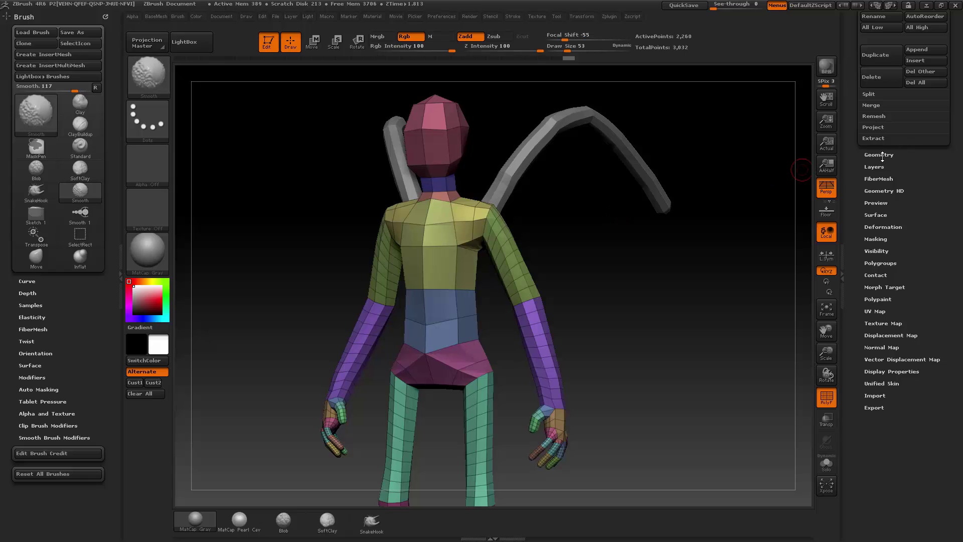
pyautogui.click(881, 155)
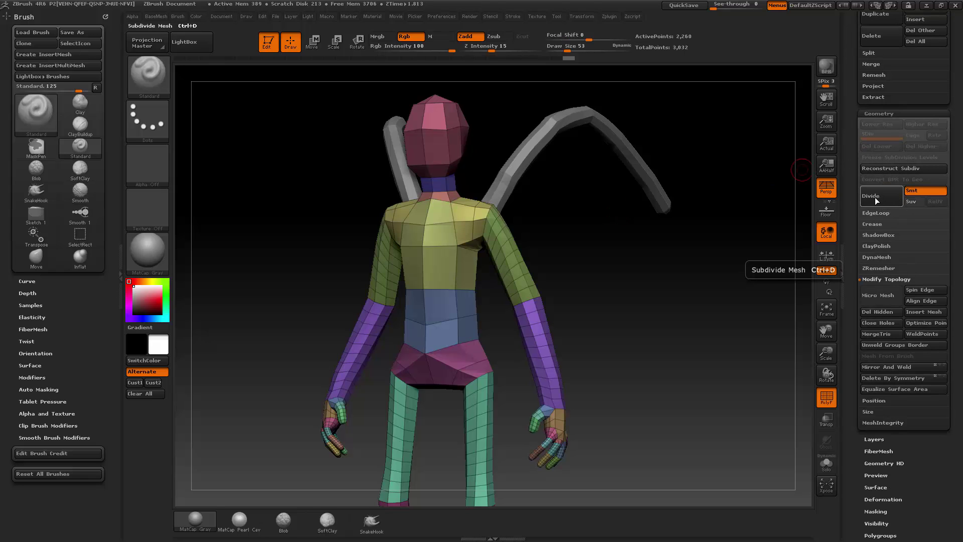
pyautogui.click(874, 199)
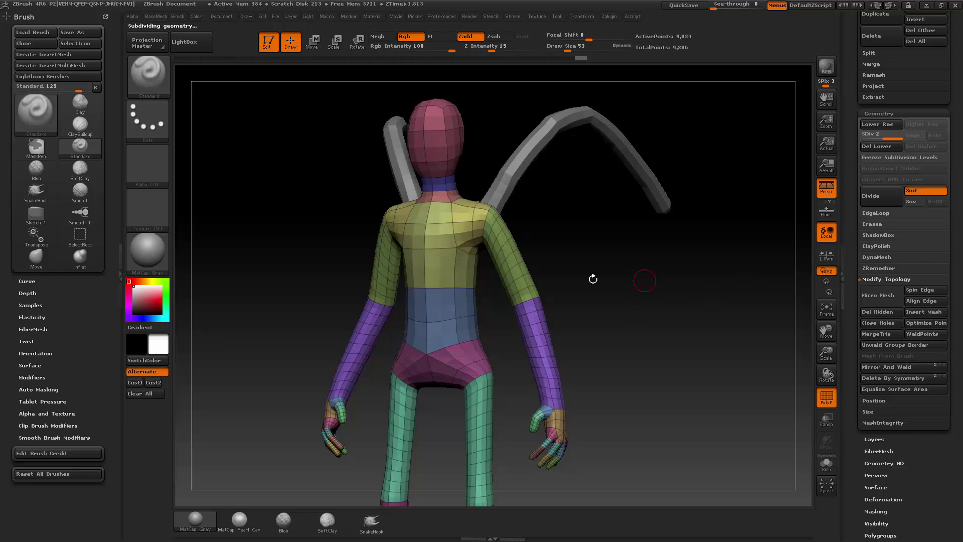
pyautogui.click(827, 398)
pyautogui.hotkey('ctrl', 'z')
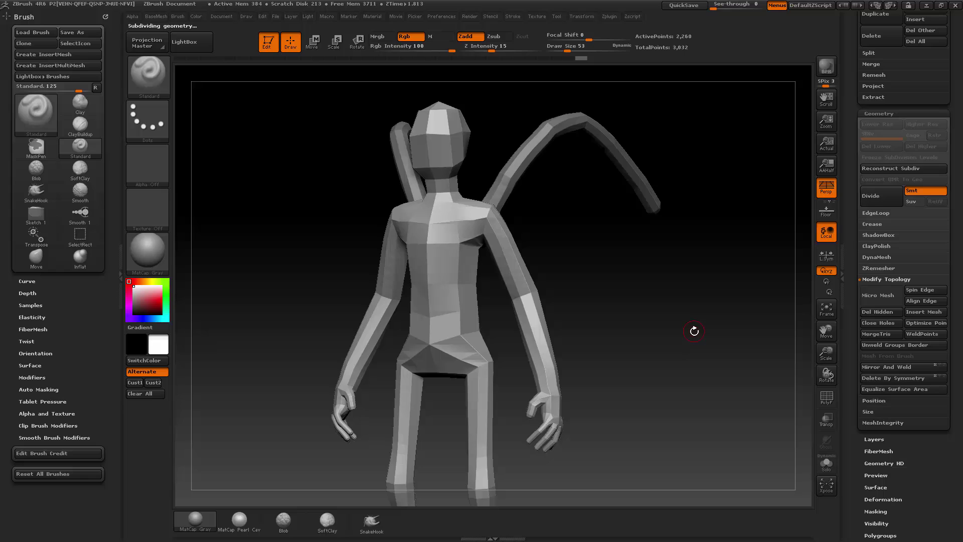
# Subdivide the body to SDiv 2 with Smt off so it keeps its shape, and re-enable Smt.
pyautogui.click(897, 203)
pyautogui.hotkey('ctrl', 'z')
pyautogui.click(874, 195)
pyautogui.click(920, 190)
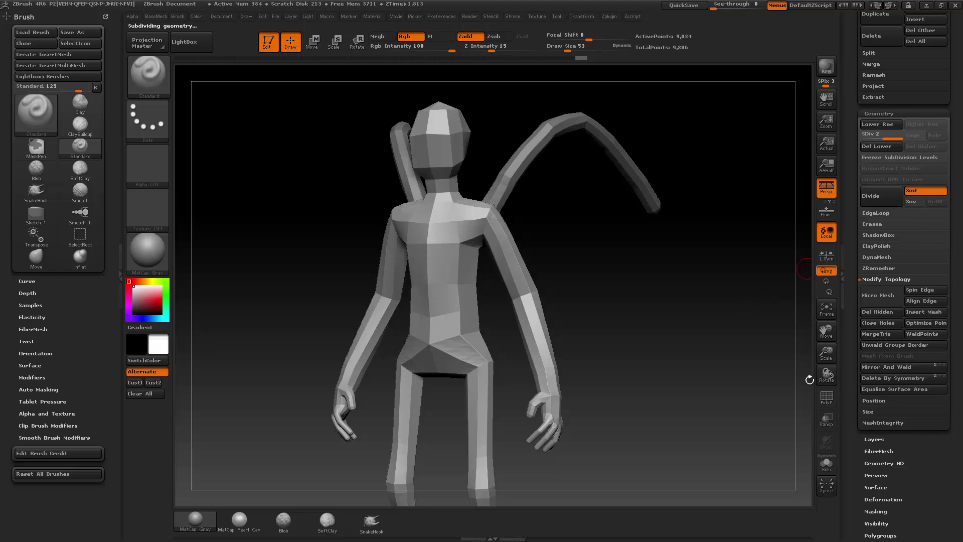
# Inspect the subdivided edges around the chest and shoulders with PolyFrame, and hide PolyFrame again.
pyautogui.click(826, 397)
pyautogui.keyDown('alt'); pyautogui.moveTo(641, 335); pyautogui.dragTo(644, 381); pyautogui.keyUp('alt')
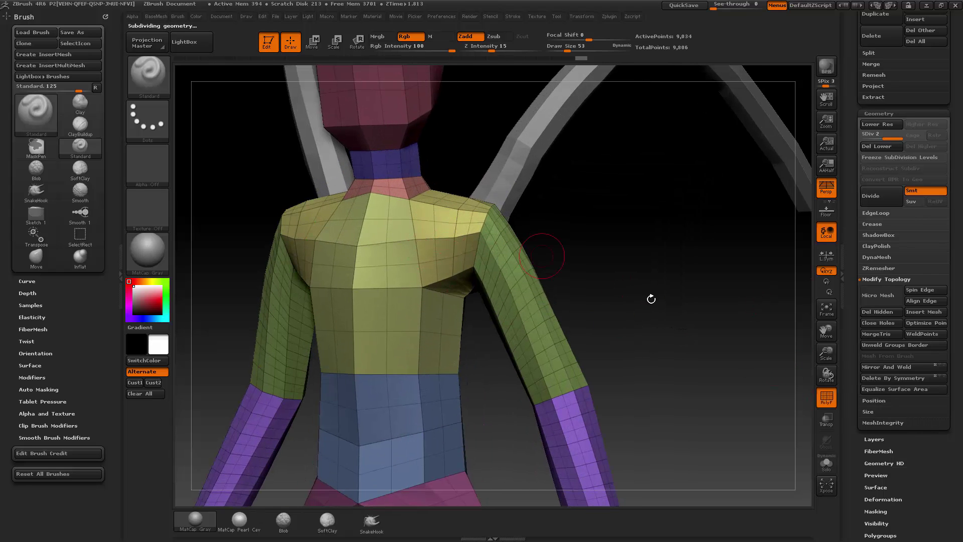
pyautogui.keyDown('alt'); pyautogui.moveTo(652, 299); pyautogui.dragTo(642, 261); pyautogui.keyUp('alt')
pyautogui.click(826, 397)
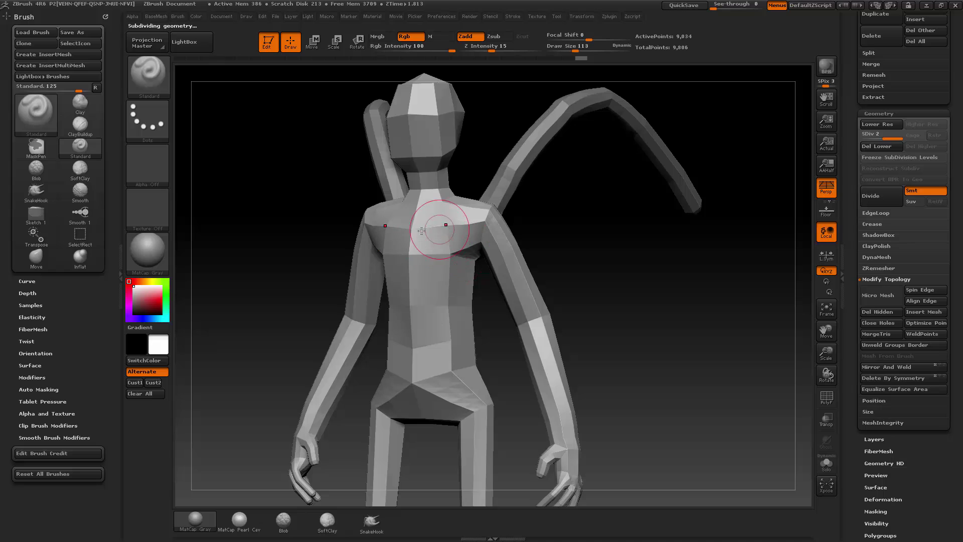
# Smooth the chest, shoulders and neck with the Smooth brush at Draw Size 113.
pyautogui.press('shift')
pyautogui.press('shift')
pyautogui.moveTo(415, 225)
pyautogui.keyDown('shift'); pyautogui.mouseDown()
pyautogui.moveTo(426, 308)
pyautogui.moveTo(446, 230)
pyautogui.mouseUp(); pyautogui.keyUp('shift')
pyautogui.moveTo(657, 303); pyautogui.dragTo(572, 295)
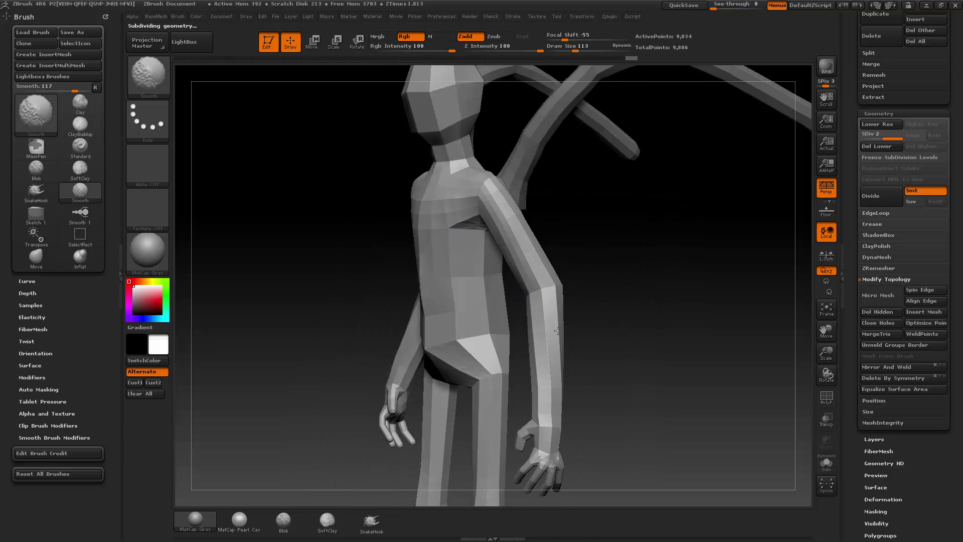
pyautogui.keyDown('alt'); pyautogui.moveTo(638, 276); pyautogui.dragTo(638, 407); pyautogui.keyUp('alt')
pyautogui.moveTo(424, 259)
pyautogui.keyDown('shift'); pyautogui.mouseDown()
pyautogui.moveTo(458, 213)
pyautogui.moveTo(489, 281)
pyautogui.mouseUp(); pyautogui.keyUp('shift')
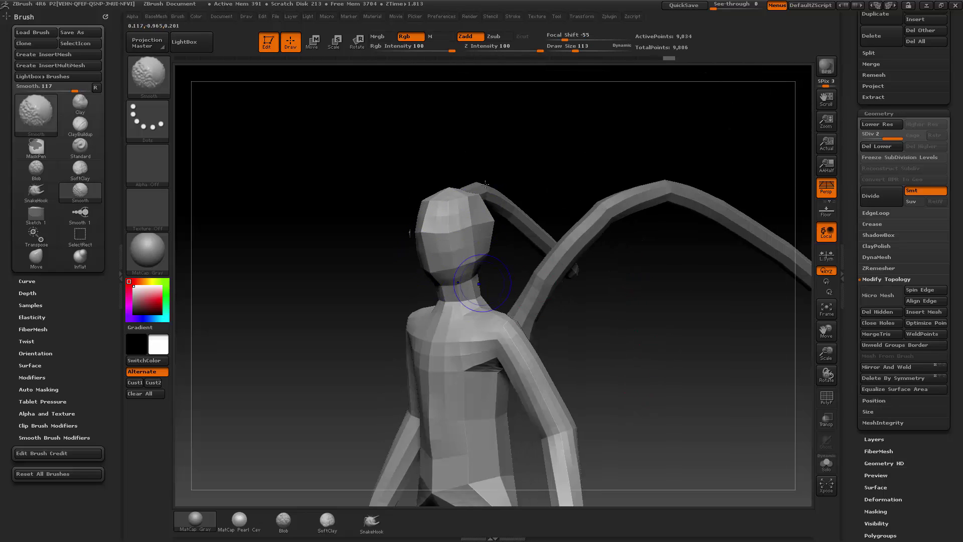
pyautogui.moveTo(401, 150)
pyautogui.mouseDown()
pyautogui.moveTo(499, 185)
pyautogui.moveTo(454, 266)
pyautogui.mouseUp()
# Round the top of the head with the Smooth brush at Draw Size 89 and Z Intensity 41.
pyautogui.moveTo(608, 138)
pyautogui.mouseDown()
pyautogui.moveTo(692, 170)
pyautogui.moveTo(557, 204)
pyautogui.mouseUp()
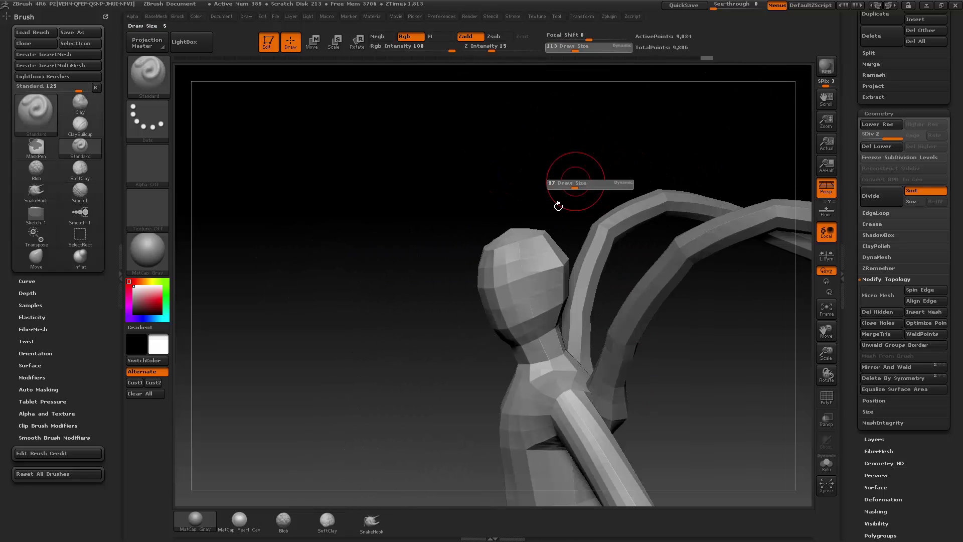
pyautogui.moveTo(537, 241)
pyautogui.keyDown('shift'); pyautogui.mouseDown()
pyautogui.moveTo(503, 257)
pyautogui.moveTo(541, 236)
pyautogui.mouseUp(); pyautogui.keyUp('shift')
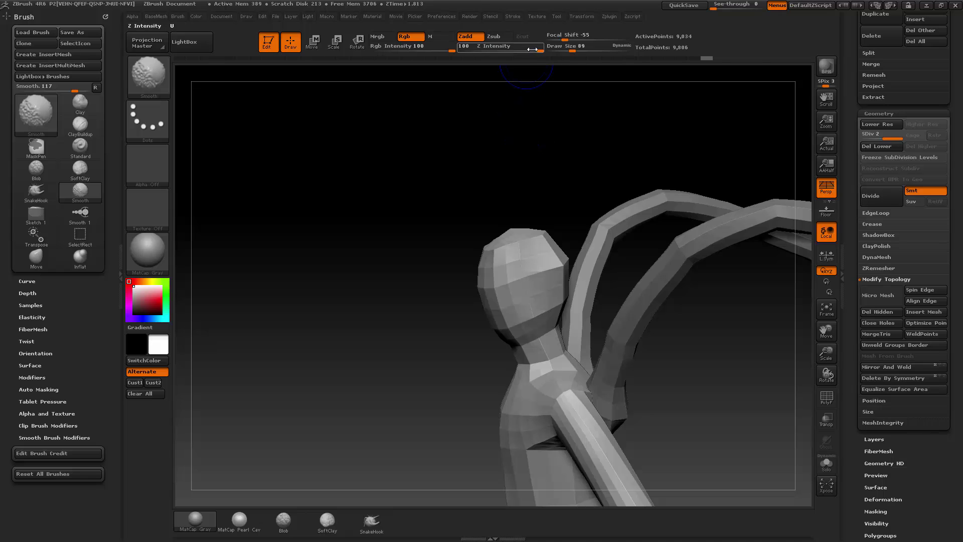
pyautogui.keyDown('shift'); pyautogui.moveTo(532, 49); pyautogui.dragTo(511, 49); pyautogui.keyUp('shift')
pyautogui.keyDown('shift'); pyautogui.moveTo(535, 253); pyautogui.dragTo(552, 250); pyautogui.keyUp('shift')
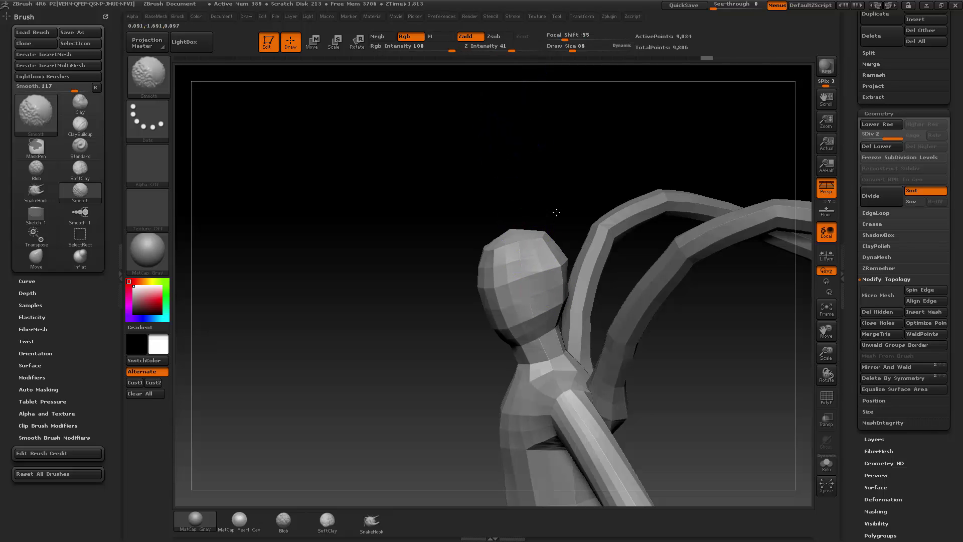
pyautogui.moveTo(555, 212); pyautogui.dragTo(566, 281)
pyautogui.keyDown('shift'); pyautogui.moveTo(532, 228); pyautogui.dragTo(536, 255); pyautogui.keyUp('shift')
pyautogui.moveTo(534, 195)
pyautogui.mouseDown()
pyautogui.moveTo(529, 150)
pyautogui.moveTo(600, 155)
pyautogui.moveTo(571, 146)
pyautogui.moveTo(562, 210)
pyautogui.mouseUp()
# Shape the face and jaw in profile with the Move brush at Draw Size 131.
pyautogui.press('b')
pyautogui.press('m')
pyautogui.press('v')
pyautogui.moveTo(483, 299); pyautogui.dragTo(466, 314)
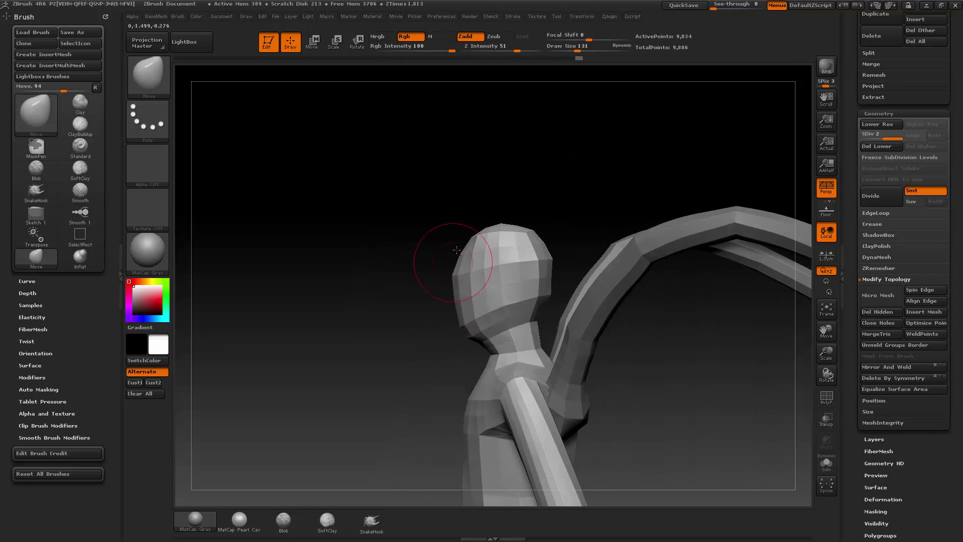
pyautogui.moveTo(440, 247); pyautogui.dragTo(613, 215)
# Switch to the Standard brush and subdivide the body to SDiv 3 with Smt on.
pyautogui.press('b')
pyautogui.press('s')
pyautogui.press('t')
pyautogui.moveTo(612, 311); pyautogui.dragTo(731, 234)
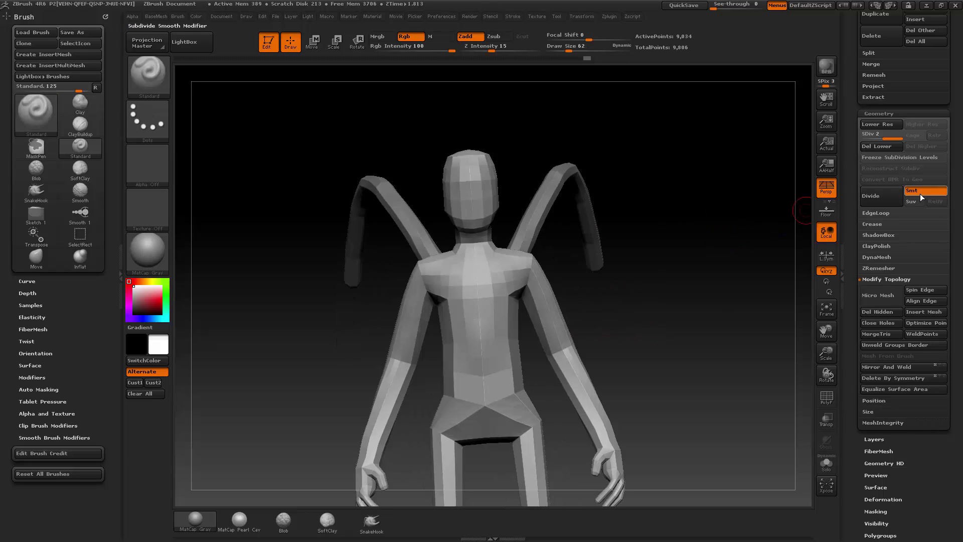
pyautogui.hotkey('ctrl', 'd')
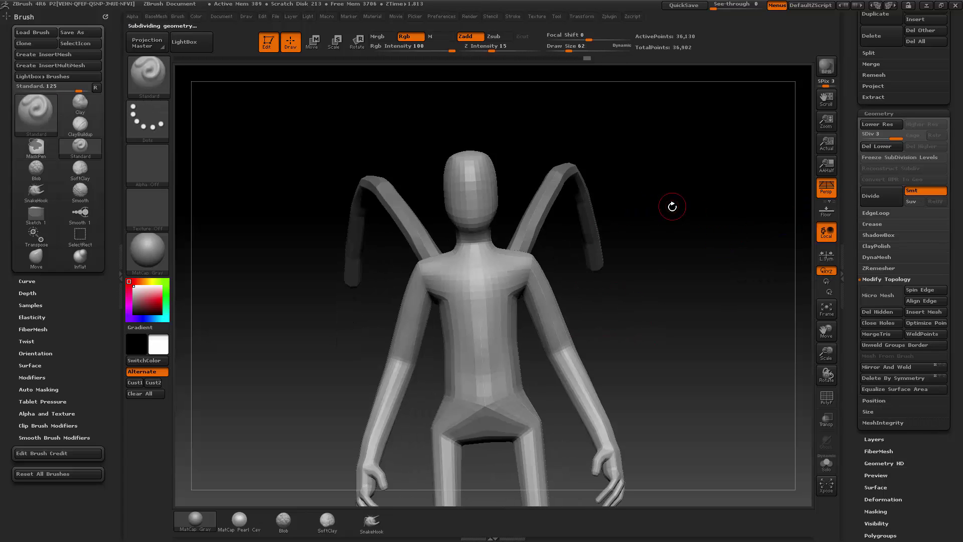
# Sculpt the eye area and face with the Standard brush at Draw Size 59 and Z Intensity 31.
pyautogui.moveTo(655, 294)
pyautogui.mouseDown()
pyautogui.moveTo(657, 281)
pyautogui.moveTo(671, 286)
pyautogui.moveTo(652, 293)
pyautogui.mouseUp()
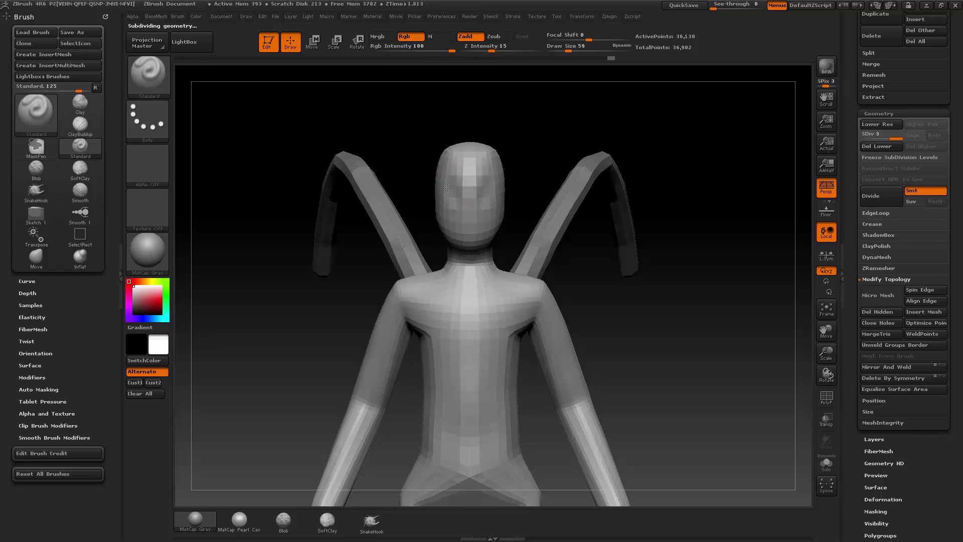
pyautogui.moveTo(494, 51); pyautogui.dragTo(504, 50)
pyautogui.moveTo(501, 198); pyautogui.dragTo(462, 212)
pyautogui.moveTo(470, 141); pyautogui.dragTo(482, 204)
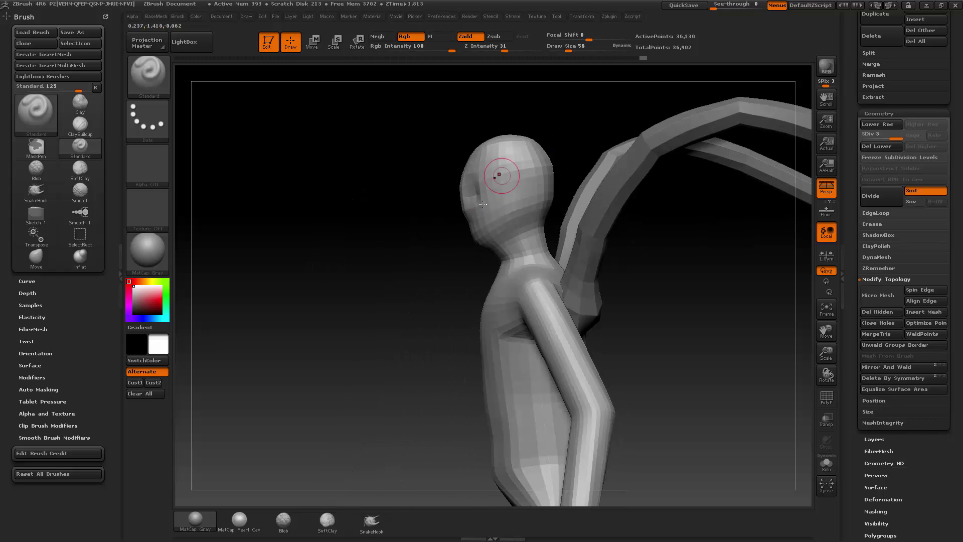
# Pull the nose forward at Draw Size 75 and narrow the jaw at Draw Size 86 with the Move brush.
pyautogui.press('b')
pyautogui.press('m')
pyautogui.press('v')
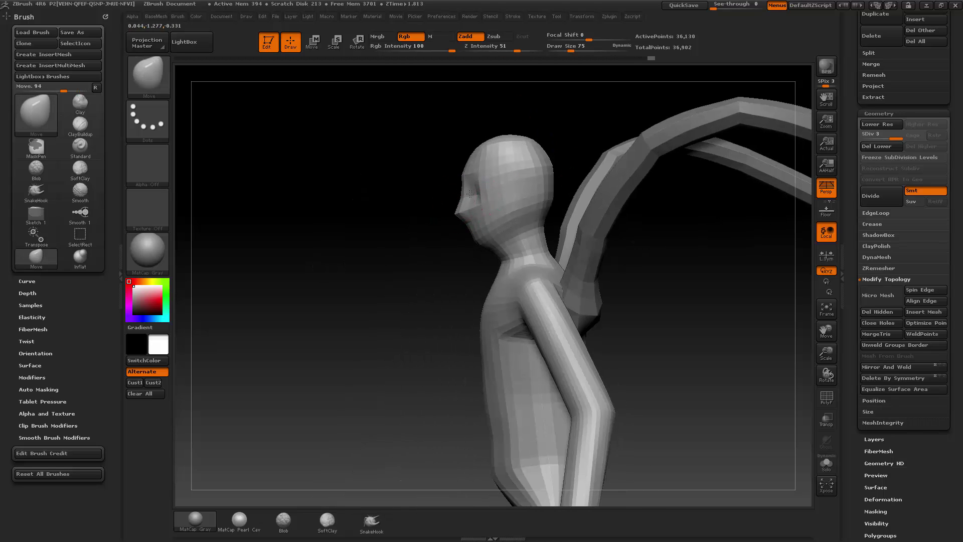
pyautogui.moveTo(437, 238); pyautogui.dragTo(571, 243)
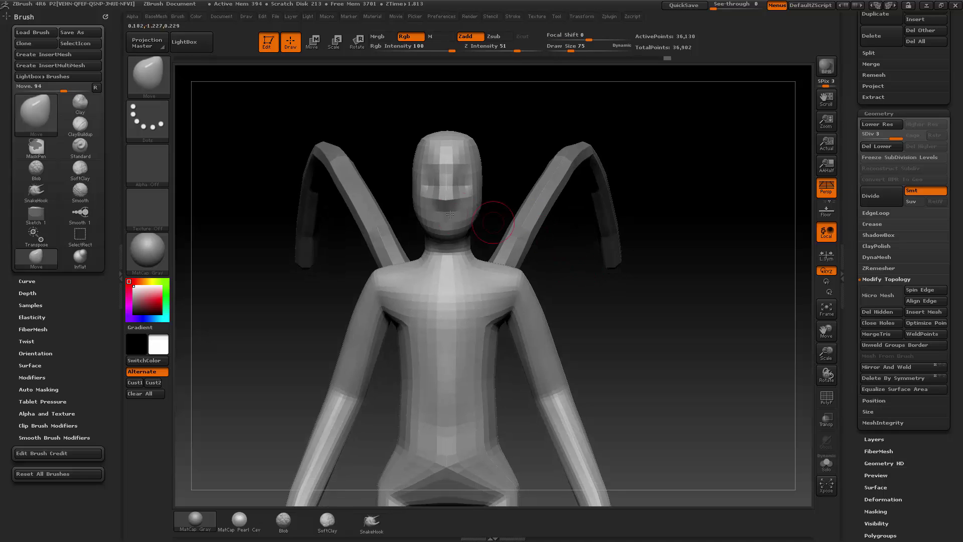
pyautogui.press(']')
pyautogui.moveTo(417, 217); pyautogui.dragTo(425, 219)
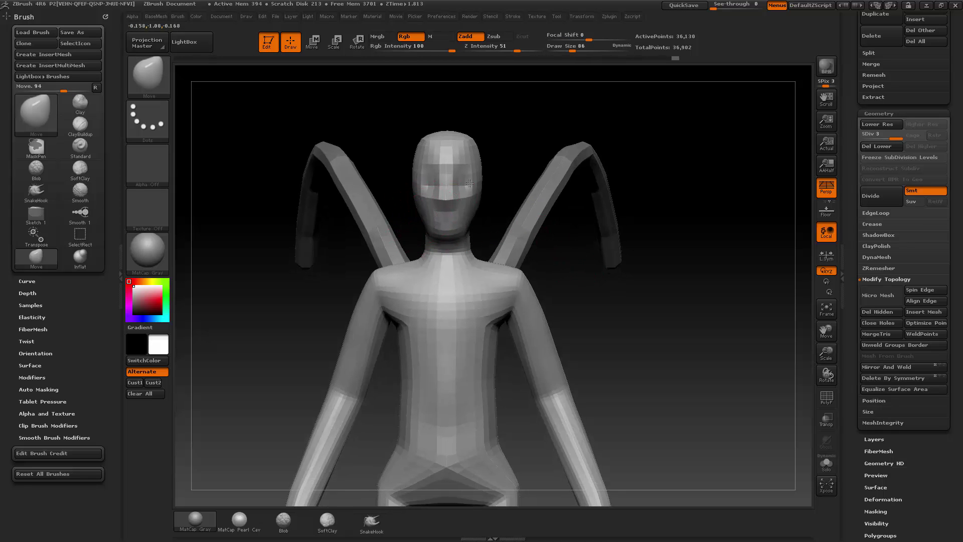
pyautogui.moveTo(571, 166); pyautogui.dragTo(529, 180)
# Build up the chest with the Clay brush at Draw Size 150 and Z Intensity 50.
pyautogui.moveTo(617, 303)
pyautogui.keyDown('alt'); pyautogui.mouseDown()
pyautogui.moveTo(604, 266)
pyautogui.moveTo(597, 273)
pyautogui.moveTo(627, 271)
pyautogui.mouseUp(); pyautogui.keyUp('alt')
pyautogui.press('b')
pyautogui.press('c')
pyautogui.press('l')
pyautogui.press('s')
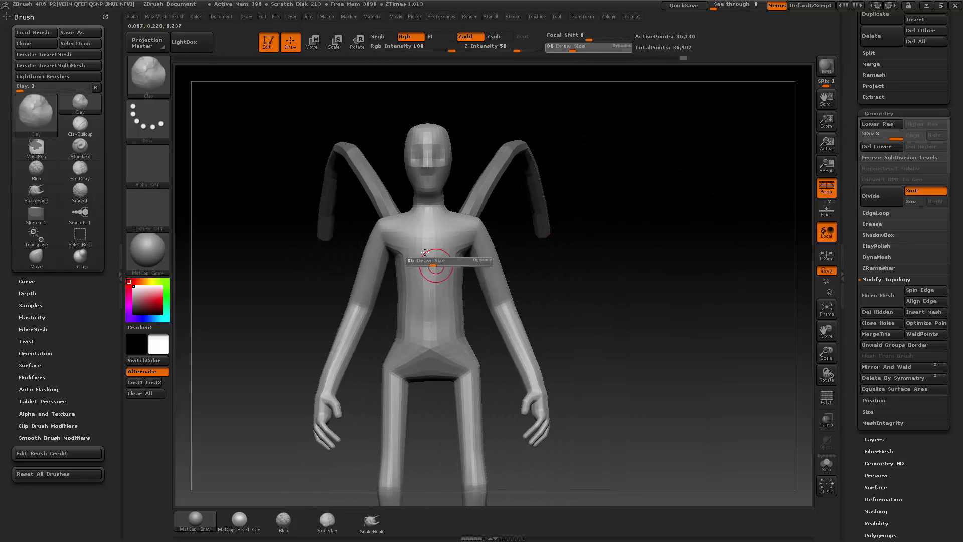
pyautogui.moveTo(433, 266)
pyautogui.mouseDown()
pyautogui.moveTo(396, 240)
pyautogui.moveTo(450, 250)
pyautogui.moveTo(462, 238)
pyautogui.mouseUp()
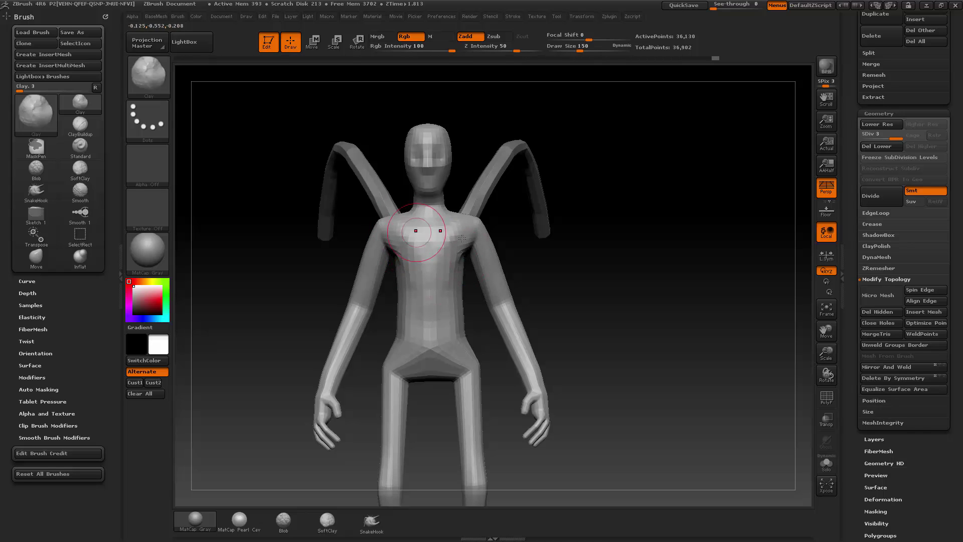
pyautogui.moveTo(517, 264); pyautogui.dragTo(504, 266)
# Sculpt the chest and rib cage edge with the Standard brush at Draw Size 97 and Z Intensity 31.
pyautogui.press('b')
pyautogui.press('s')
pyautogui.press('t')
pyautogui.moveTo(567, 261); pyautogui.dragTo(521, 263)
pyautogui.press('s')
pyautogui.moveTo(443, 275); pyautogui.dragTo(428, 273)
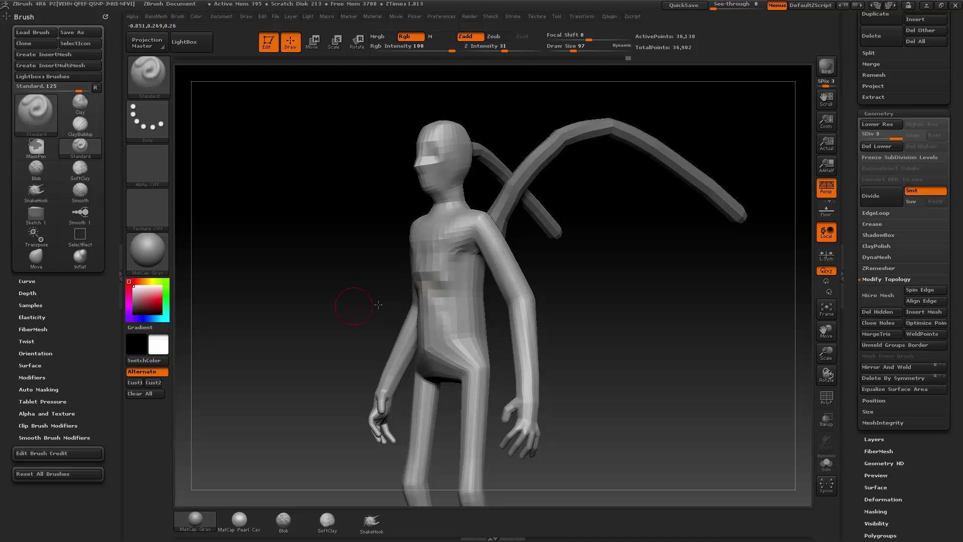
pyautogui.moveTo(378, 304); pyautogui.dragTo(388, 291)
pyautogui.moveTo(503, 248); pyautogui.dragTo(440, 281)
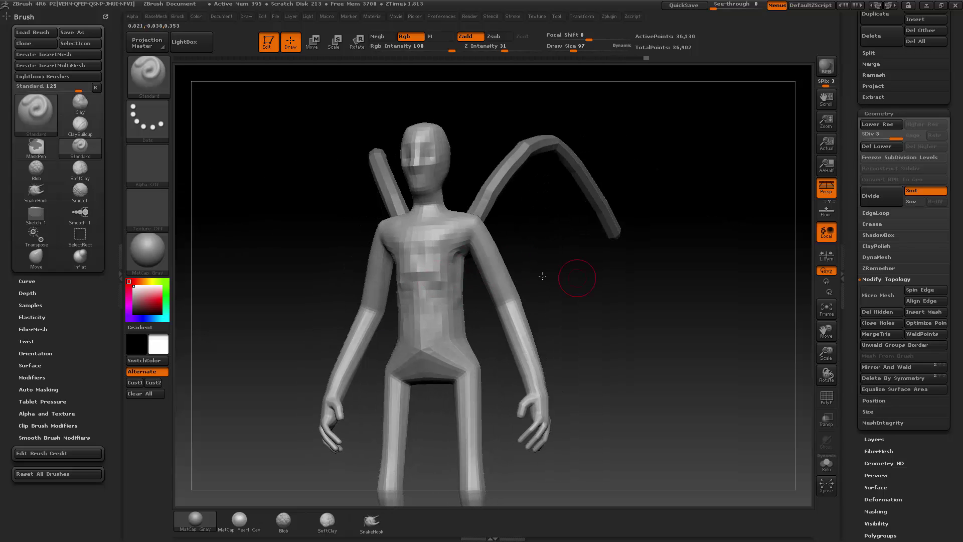
# Build up the lower abdomen and pelvis with the Clay brush at Draw Size 145, and switch to the Standard brush at Draw Size 72.
pyautogui.moveTo(542, 276); pyautogui.dragTo(610, 318)
pyautogui.press('b')
pyautogui.press('c')
pyautogui.press('l')
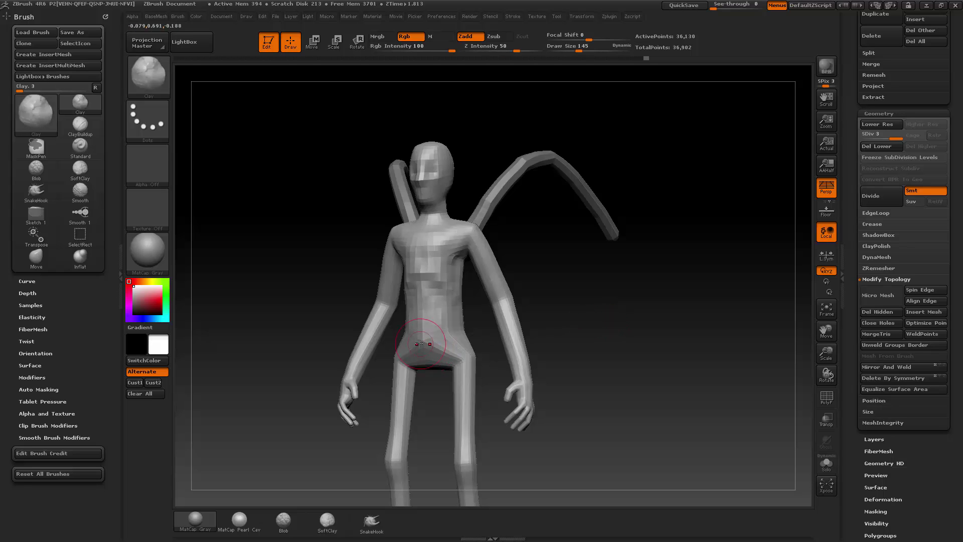
pyautogui.moveTo(608, 297)
pyautogui.mouseDown()
pyautogui.moveTo(396, 326)
pyautogui.moveTo(384, 369)
pyautogui.mouseUp()
pyautogui.moveTo(589, 284)
pyautogui.mouseDown()
pyautogui.moveTo(623, 318)
pyautogui.moveTo(606, 296)
pyautogui.moveTo(652, 323)
pyautogui.moveTo(650, 304)
pyautogui.mouseUp()
pyautogui.press('s')
pyautogui.click(596, 296)
pyautogui.press('b')
pyautogui.press('s')
pyautogui.press('t')
# Show the Spotlight female reference images, compare the whole figure's proportions against them, and hide them.
pyautogui.hotkey('shift', 'z')
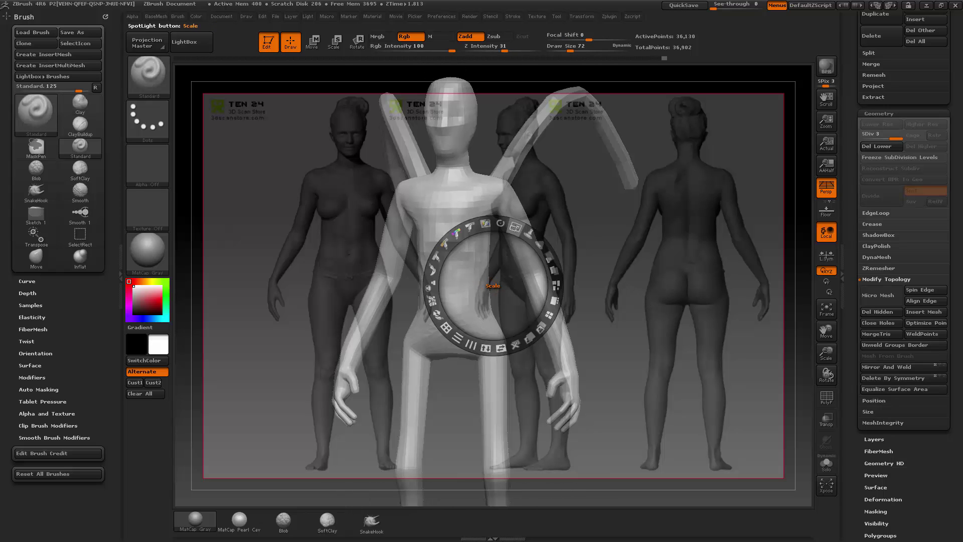
pyautogui.press('z')
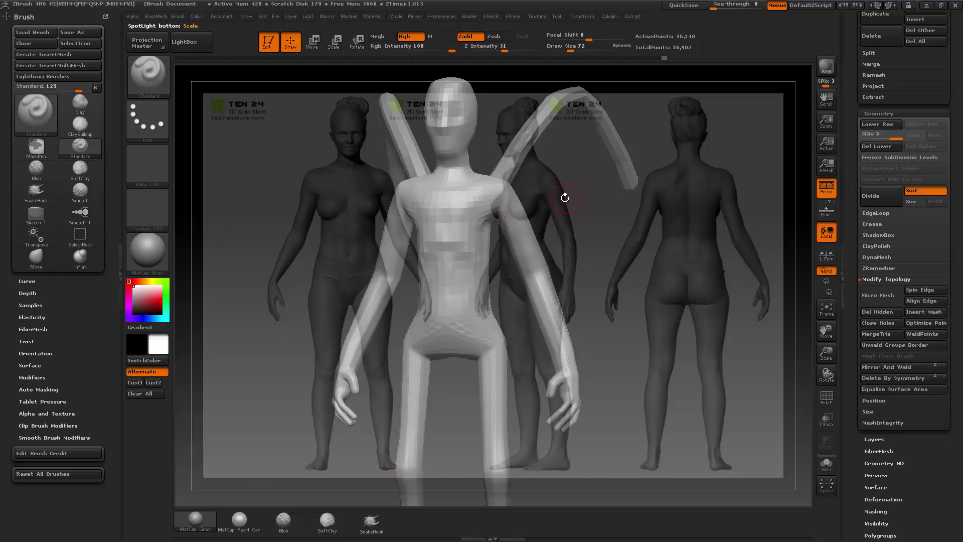
pyautogui.keyDown('alt'); pyautogui.moveTo(595, 204); pyautogui.dragTo(645, 155); pyautogui.keyUp('alt')
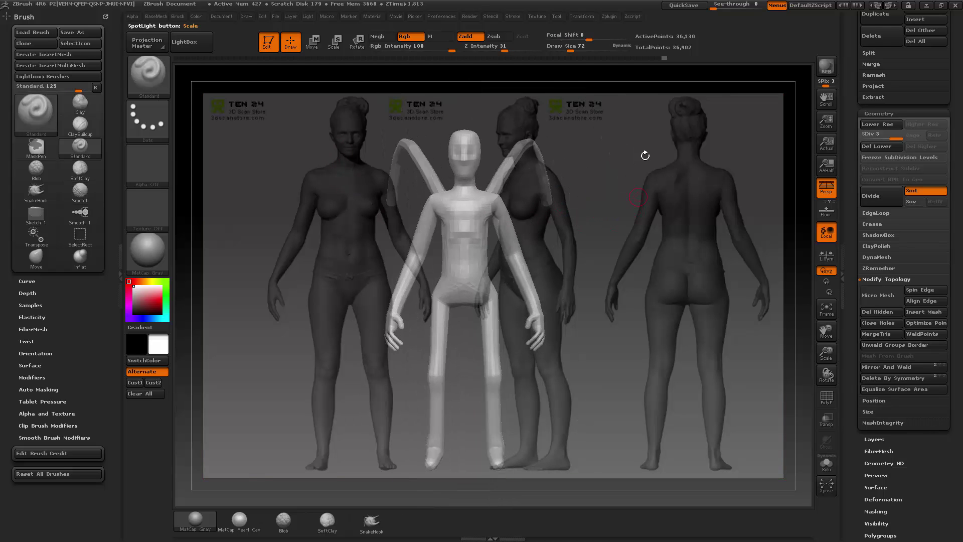
pyautogui.moveTo(712, 8)
pyautogui.mouseDown()
pyautogui.moveTo(737, 6)
pyautogui.moveTo(707, 8)
pyautogui.mouseUp()
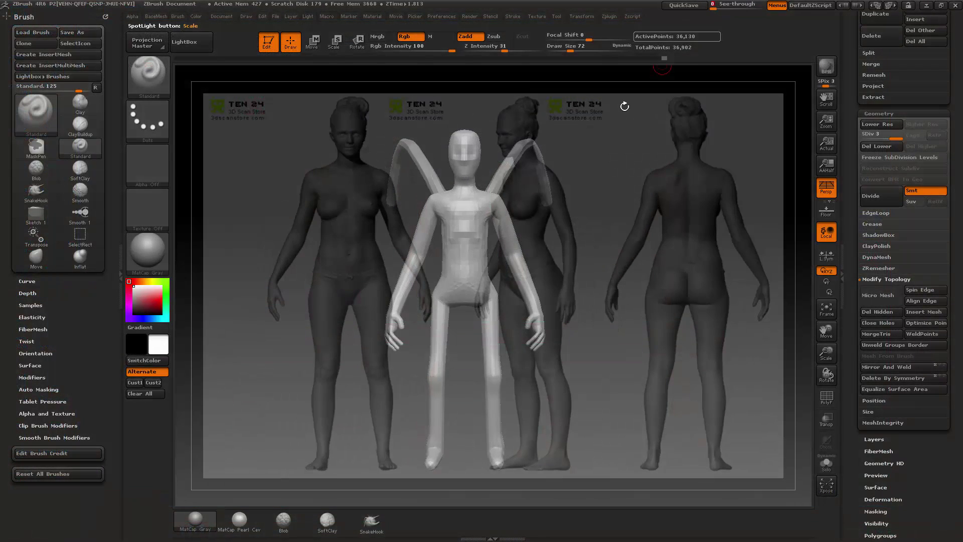
pyautogui.moveTo(594, 230)
pyautogui.mouseDown()
pyautogui.moveTo(612, 240)
pyautogui.moveTo(608, 232)
pyautogui.mouseUp()
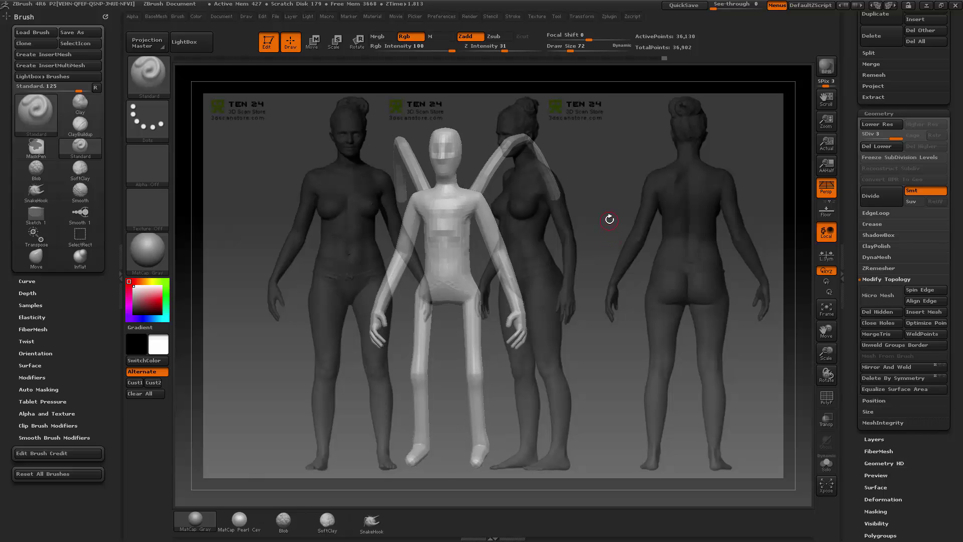
pyautogui.hotkey('shift', 'z')
# Place the Female2 Pose 2 scan on the canvas in Edit mode and compare it with the Spotlight reference images.
pyautogui.press('s')
pyautogui.moveTo(606, 212); pyautogui.dragTo(605, 212)
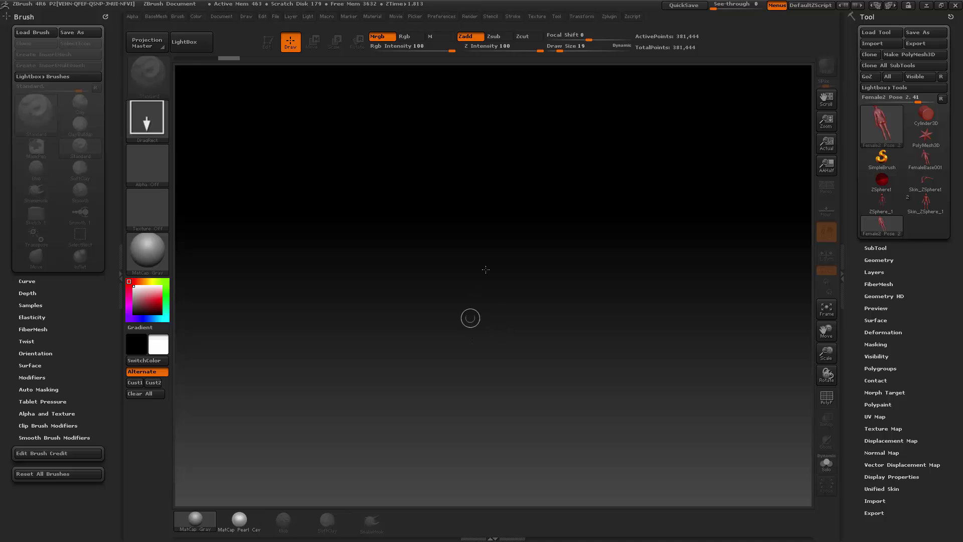
pyautogui.moveTo(436, 315); pyautogui.dragTo(443, 386)
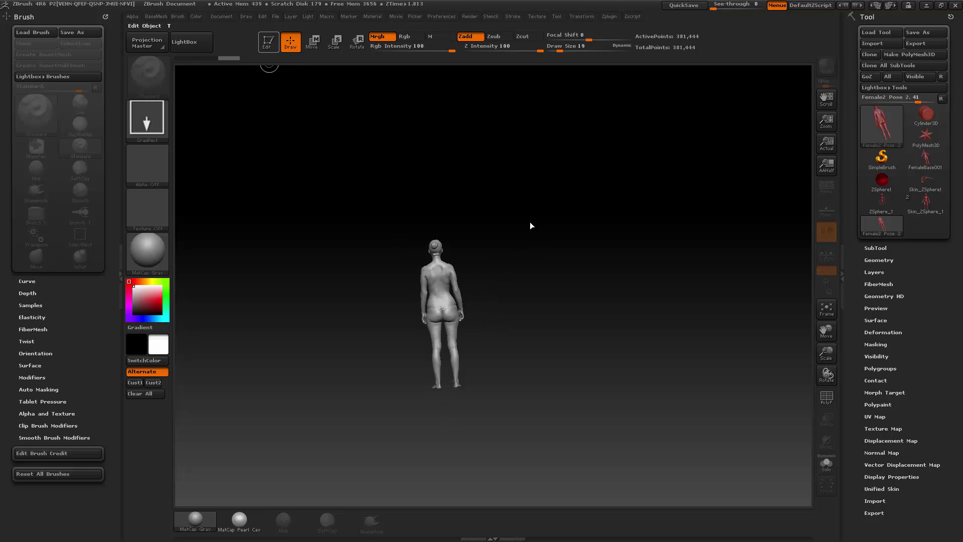
pyautogui.press('t')
pyautogui.moveTo(530, 226); pyautogui.dragTo(640, 228)
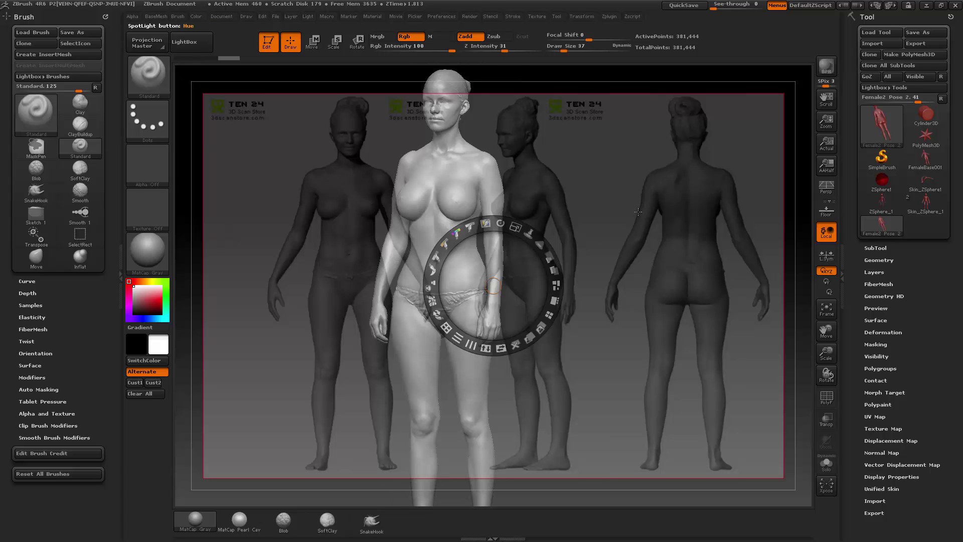
pyautogui.press('z')
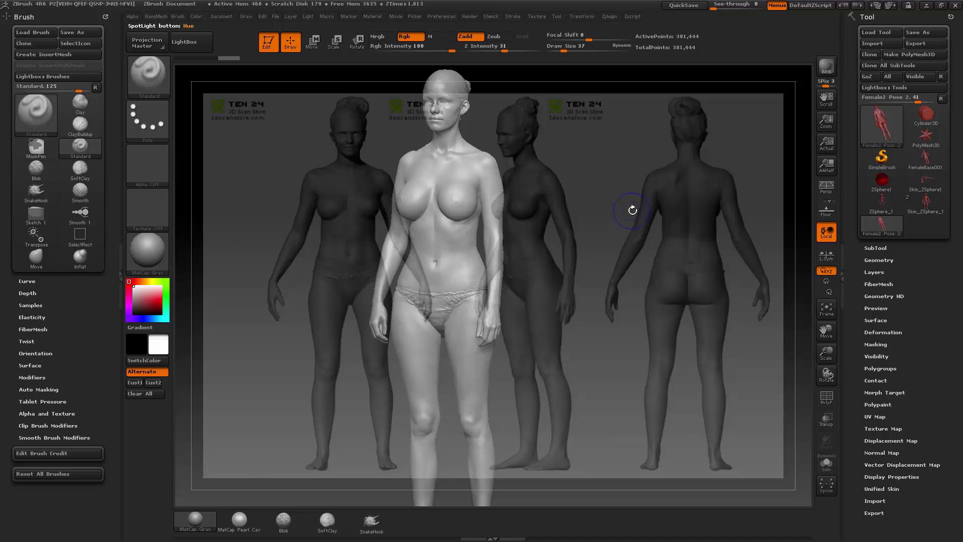
pyautogui.hotkey('shift', 'z')
# Switch to Chrome to view the 3D Scan Store and 3D.SK reference sites, and return to ZBrush.
pyautogui.hotkey('alt', 'Tab')
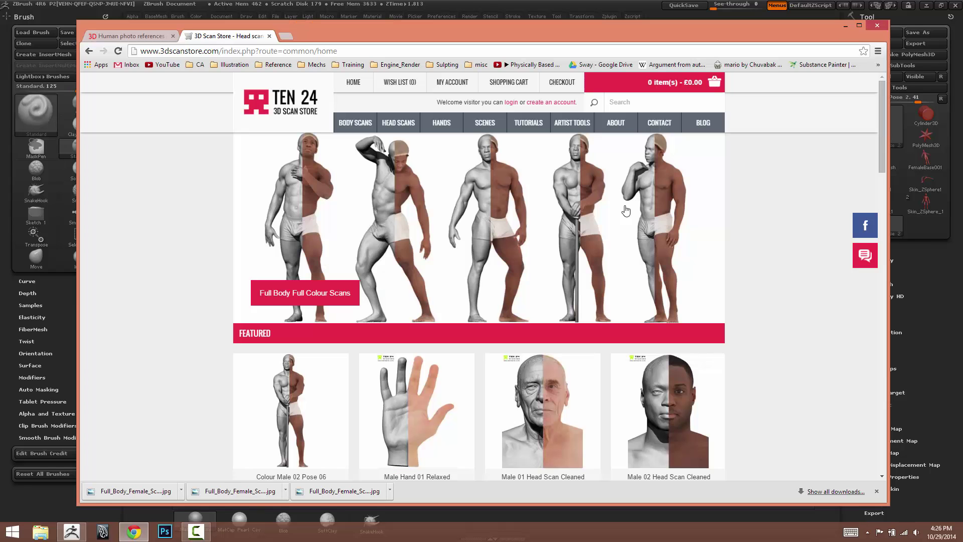
pyautogui.hotkey('ctrl', 'shift', 'Tab')
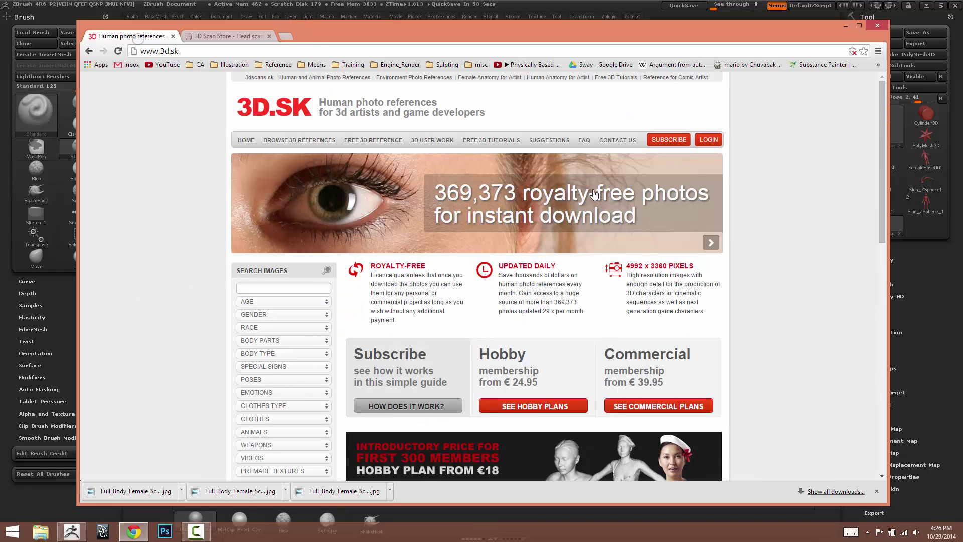
pyautogui.moveTo(883, 207); pyautogui.dragTo(880, 260)
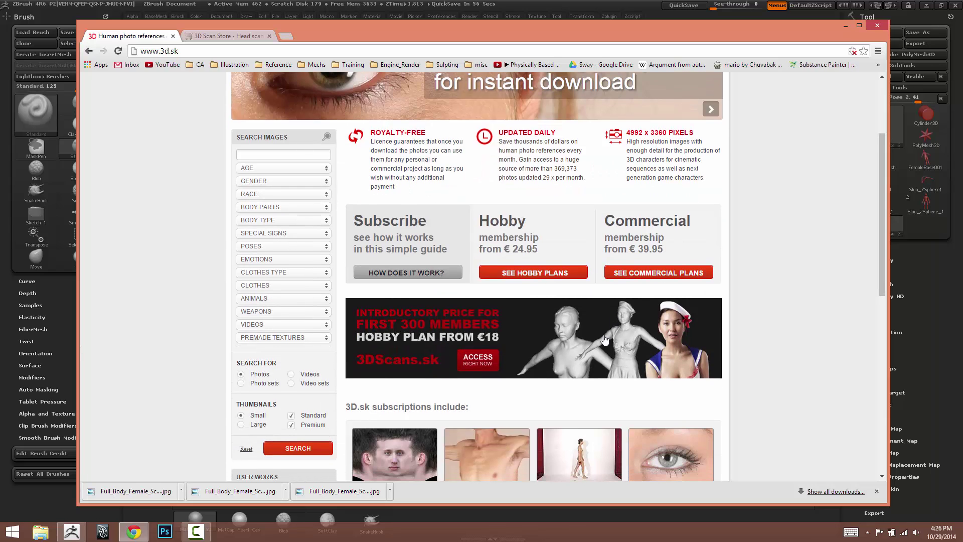
pyautogui.click(504, 2)
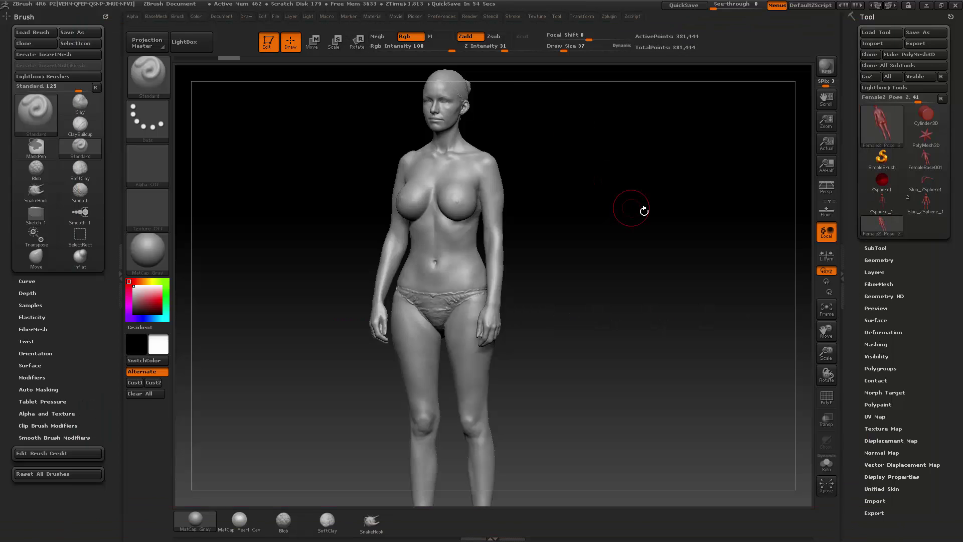
# Examine the female scan's head, shoulders and back from several angles, and switch back to the Skin_ZSphere_1 tool.
pyautogui.moveTo(643, 211); pyautogui.dragTo(641, 141)
pyautogui.moveTo(641, 142)
pyautogui.keyDown('alt'); pyautogui.mouseDown()
pyautogui.moveTo(646, 208)
pyautogui.moveTo(612, 184)
pyautogui.moveTo(492, 235)
pyautogui.moveTo(451, 281)
pyautogui.mouseUp(); pyautogui.keyUp('alt')
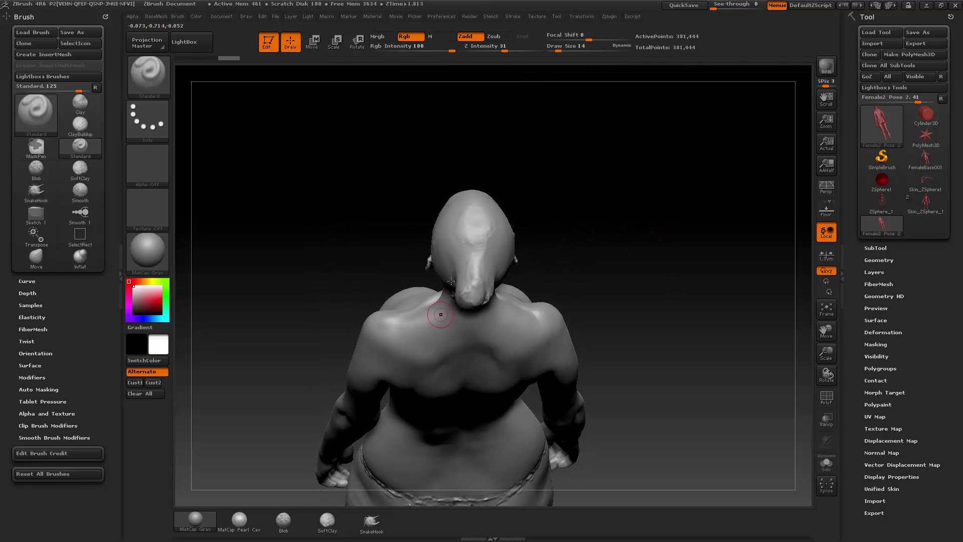
pyautogui.moveTo(635, 255); pyautogui.dragTo(432, 321)
pyautogui.moveTo(563, 310); pyautogui.dragTo(667, 261)
pyautogui.click(924, 210)
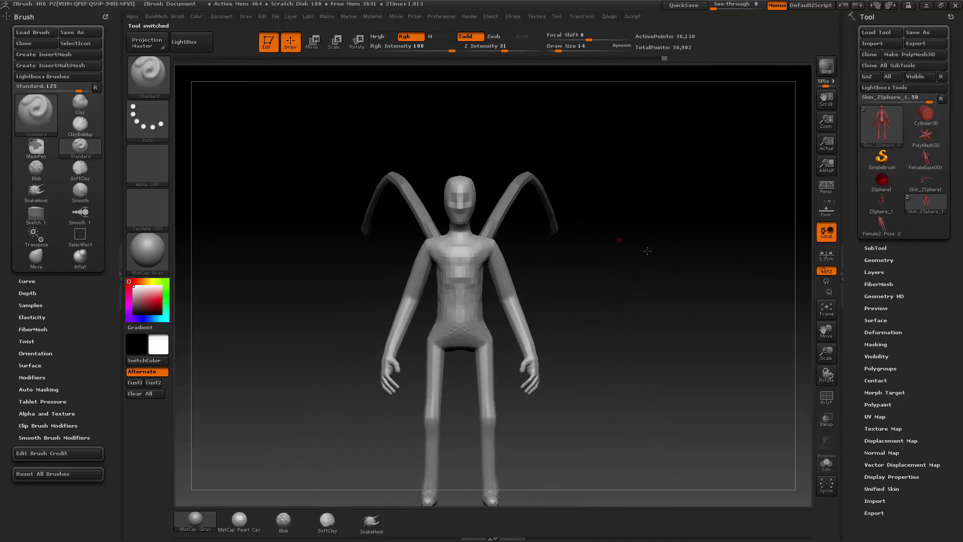
# Build up the chest with the Clay brush at Draw Size 140 and the abdomen at Draw Size 126.
pyautogui.keyDown('alt'); pyautogui.moveTo(647, 251); pyautogui.dragTo(618, 276); pyautogui.keyUp('alt')
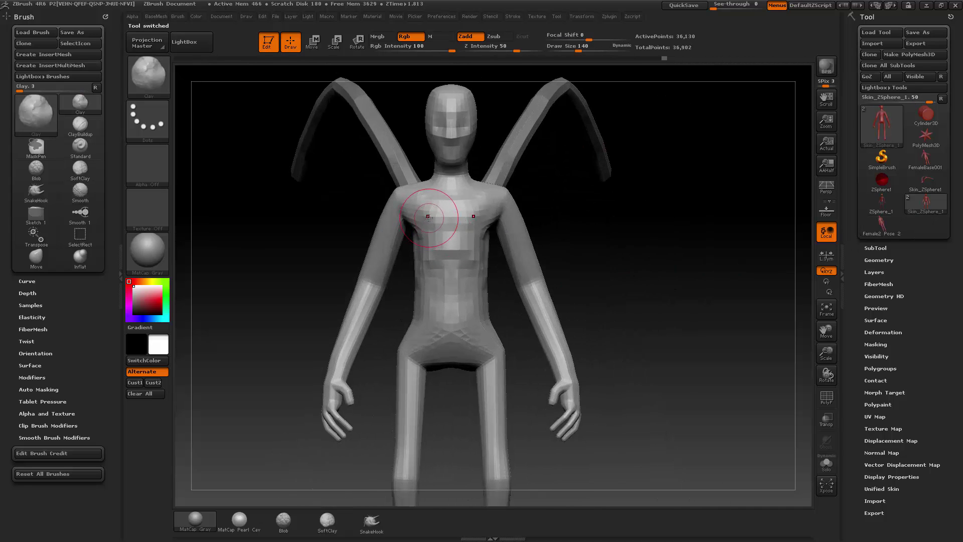
pyautogui.moveTo(410, 213)
pyautogui.mouseDown()
pyautogui.moveTo(407, 206)
pyautogui.moveTo(442, 281)
pyautogui.mouseUp()
pyautogui.moveTo(627, 251); pyautogui.dragTo(557, 253)
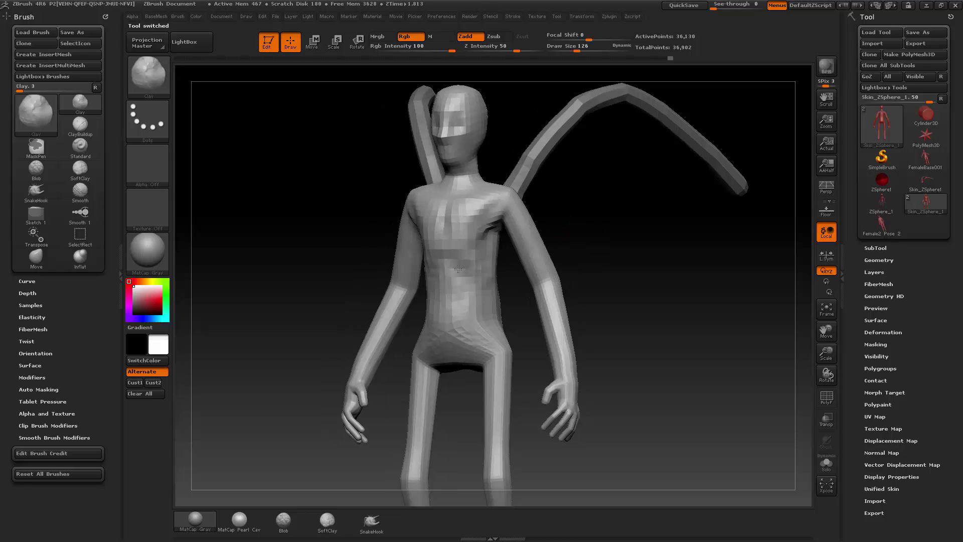
pyautogui.moveTo(451, 266); pyautogui.dragTo(467, 329)
pyautogui.moveTo(602, 250); pyautogui.dragTo(460, 262)
# Adjust the belly profile with the Move brush at Draw Size 238 and smooth the front of the torso.
pyautogui.press('b')
pyautogui.press('m')
pyautogui.press('v')
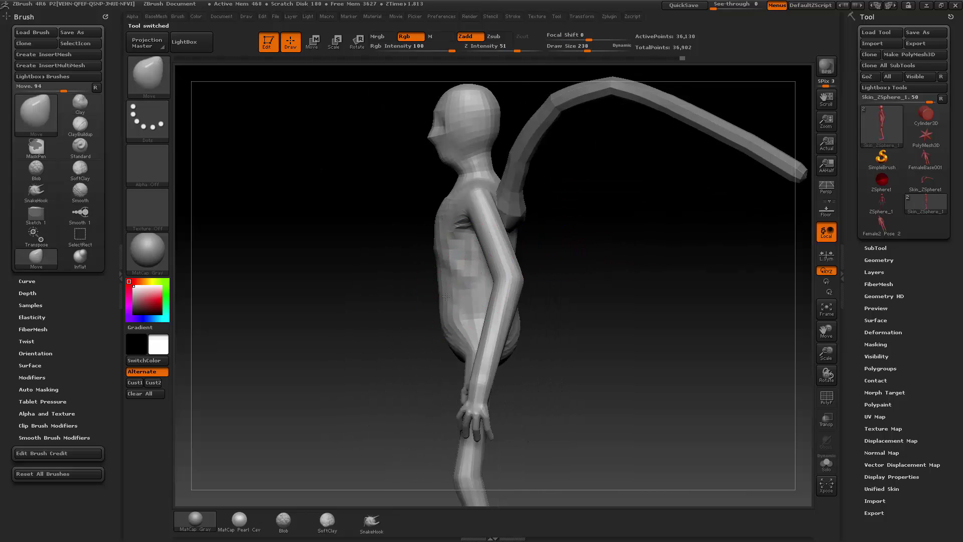
pyautogui.moveTo(450, 297)
pyautogui.mouseDown()
pyautogui.moveTo(439, 300)
pyautogui.moveTo(434, 326)
pyautogui.mouseUp()
pyautogui.press('shift')
pyautogui.keyDown('shift'); pyautogui.moveTo(436, 258); pyautogui.dragTo(435, 305); pyautogui.keyUp('shift')
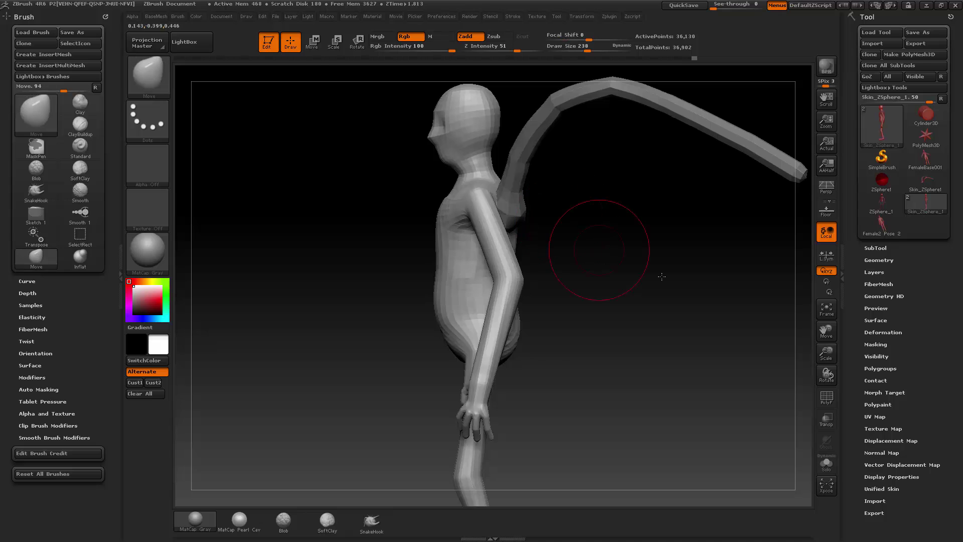
# Switch to the Standard brush with Z Intensity 31 and set its Draw Size to 78.
pyautogui.moveTo(627, 266)
pyautogui.keyDown('shift'); pyautogui.mouseDown()
pyautogui.moveTo(712, 263)
pyautogui.moveTo(600, 246)
pyautogui.mouseUp(); pyautogui.keyUp('shift')
pyautogui.press('b')
pyautogui.press('s')
pyautogui.press('t')
pyautogui.press('s')
pyautogui.moveTo(595, 269); pyautogui.dragTo(586, 269)
pyautogui.keyDown('alt'); pyautogui.moveTo(598, 312); pyautogui.dragTo(630, 240); pyautogui.keyUp('alt')
pyautogui.press('s')
pyautogui.moveTo(538, 197); pyautogui.dragTo(552, 225)
pyautogui.moveTo(598, 203)
pyautogui.keyDown('alt'); pyautogui.mouseDown()
pyautogui.moveTo(602, 220)
pyautogui.moveTo(559, 201)
pyautogui.mouseUp(); pyautogui.keyUp('alt')
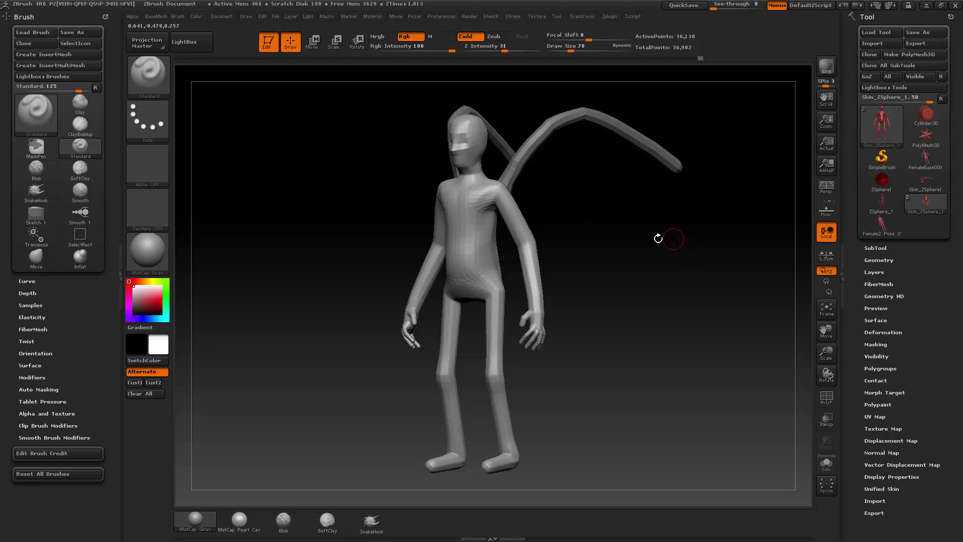